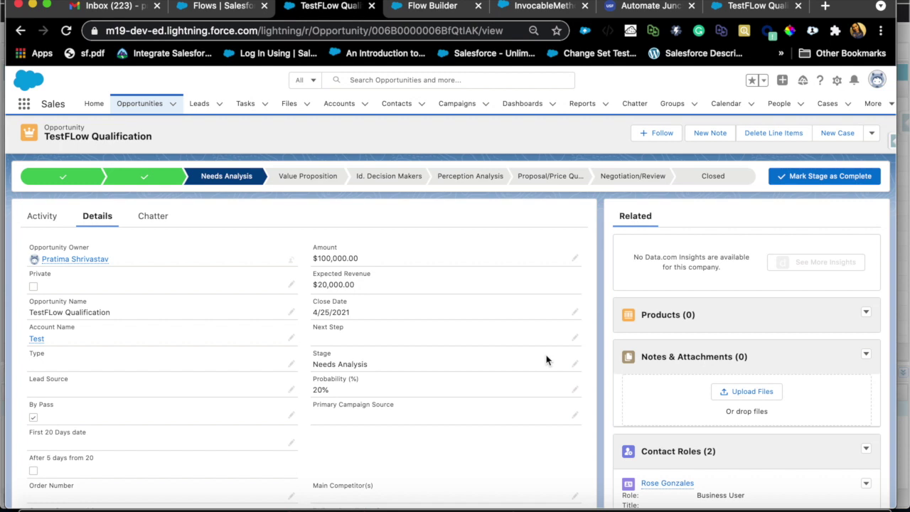
Close the TestFLow Qualification opportunity with the stage Closed Won and save the change.
{"action": "scroll", "coordinate": [546, 360], "scroll_direction": "down", "scroll_amount": 2}
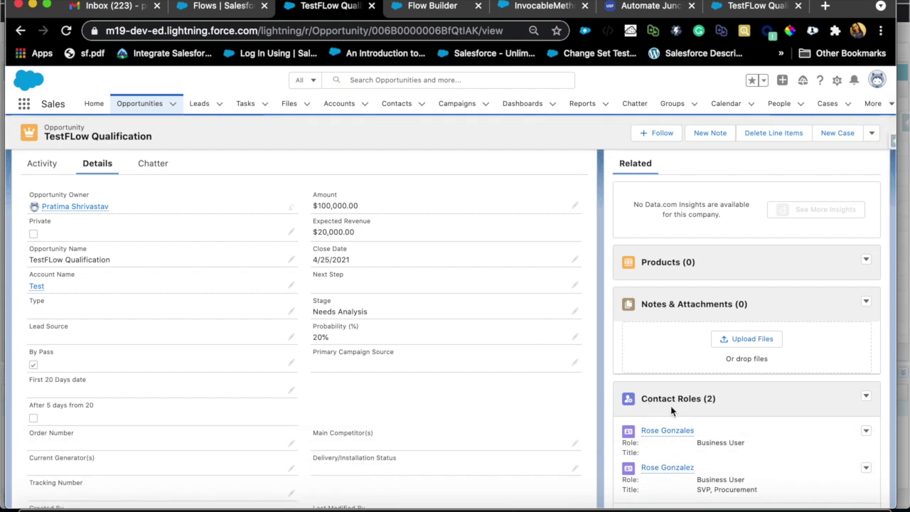
{"action": "scroll", "coordinate": [545, 347], "scroll_direction": "up", "scroll_amount": 3}
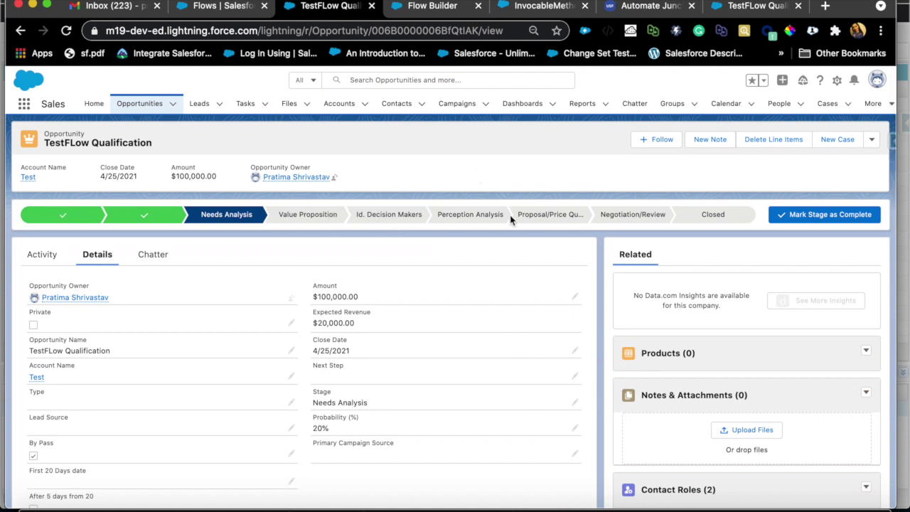
{"action": "scroll", "coordinate": [594, 406], "scroll_direction": "down", "scroll_amount": 3}
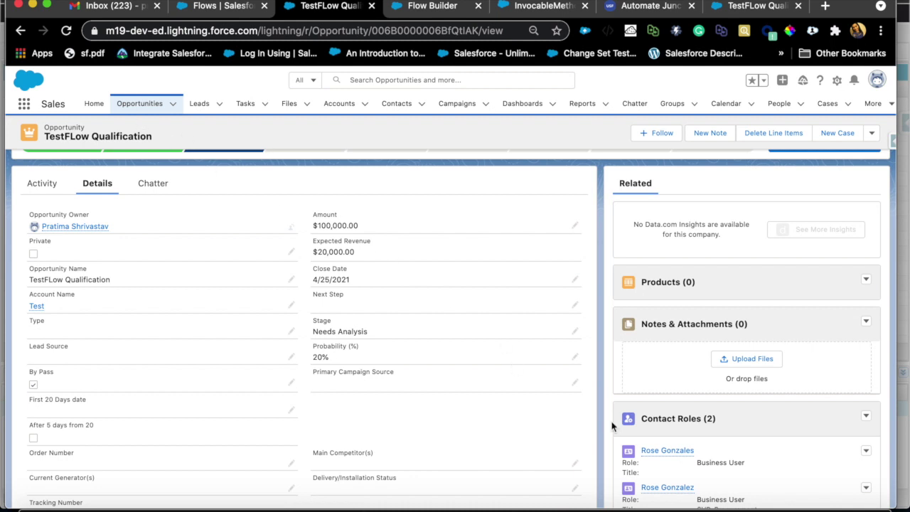
{"action": "scroll", "coordinate": [611, 425], "scroll_direction": "up", "scroll_amount": 2}
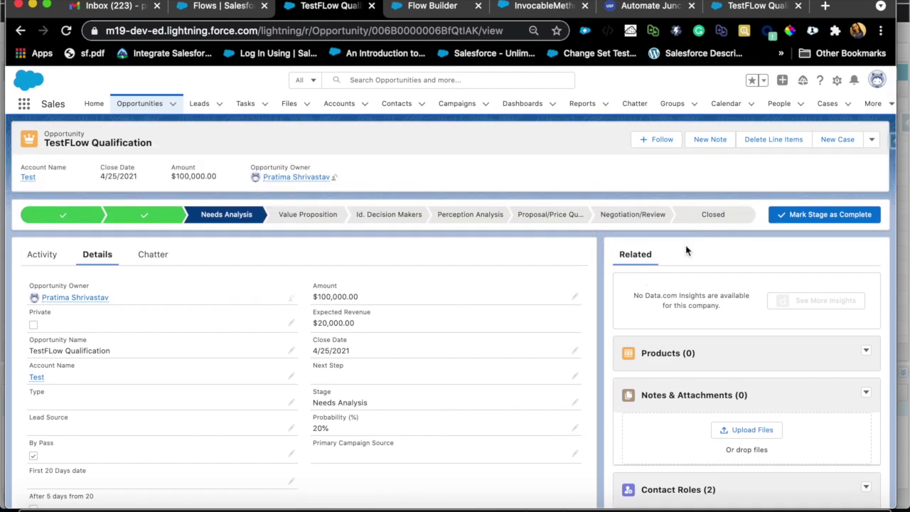
{"action": "left_click", "coordinate": [719, 215]}
{"action": "left_click", "coordinate": [793, 210]}
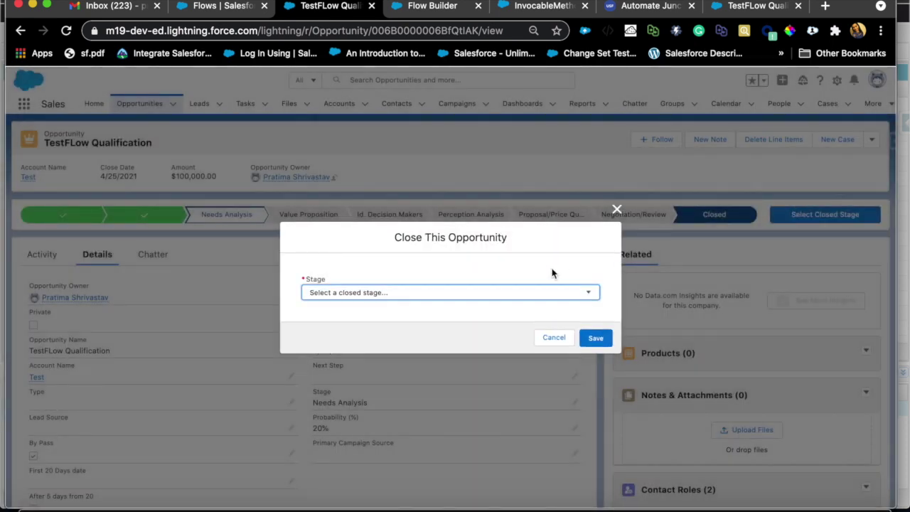
{"action": "left_click", "coordinate": [546, 294]}
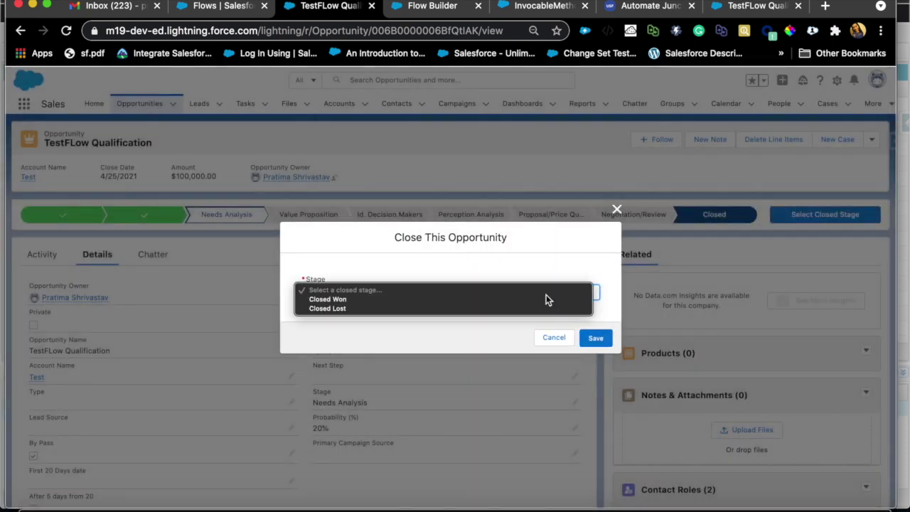
{"action": "left_click", "coordinate": [499, 299]}
{"action": "left_click", "coordinate": [596, 338]}
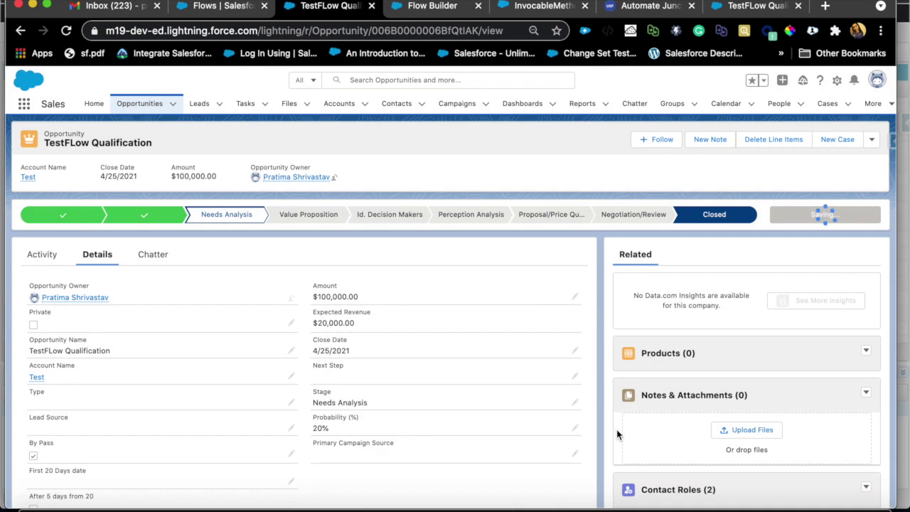
Open the first contact listed under the opportunity's Contact Roles and check the Status field in its details.
{"action": "scroll", "coordinate": [645, 444], "scroll_direction": "down", "scroll_amount": 1}
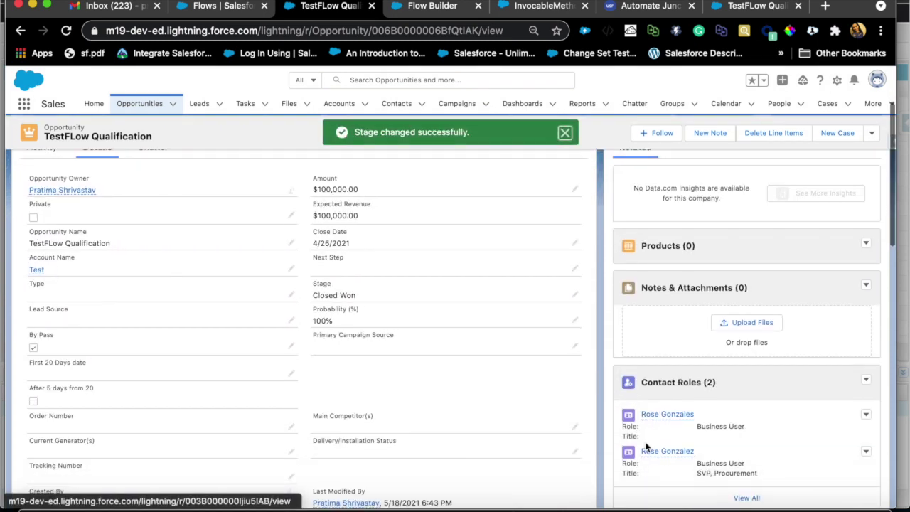
{"action": "mouse_move", "coordinate": [677, 416]}
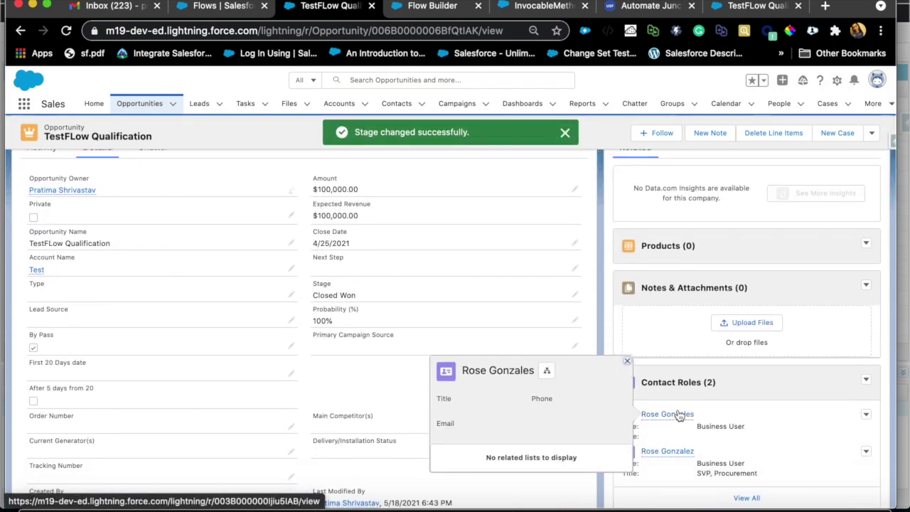
{"action": "left_click", "coordinate": [677, 414]}
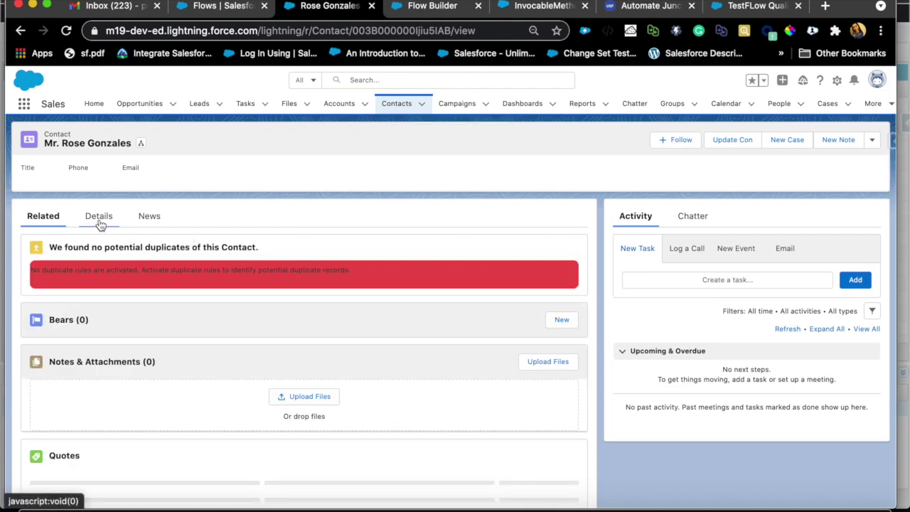
{"action": "left_click", "coordinate": [100, 217]}
{"action": "scroll", "coordinate": [115, 352], "scroll_direction": "down", "scroll_amount": 3}
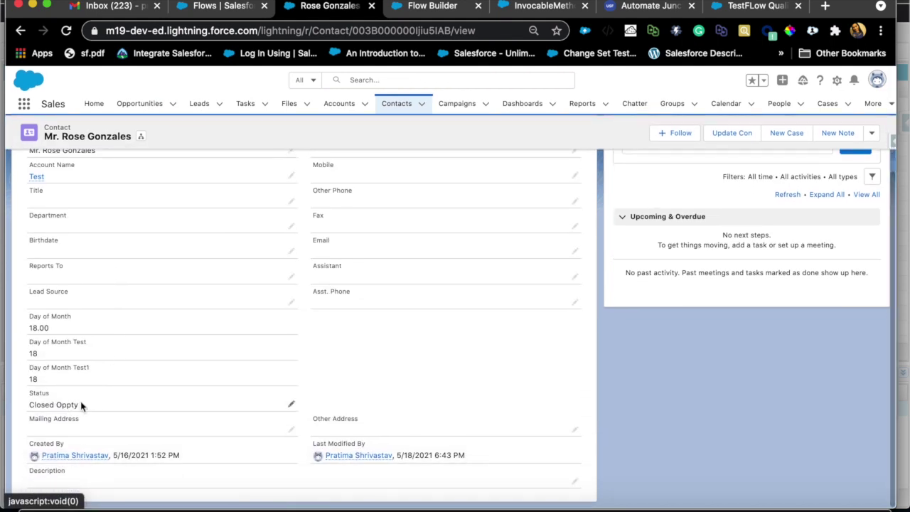
{"action": "double_click", "coordinate": [71, 404]}
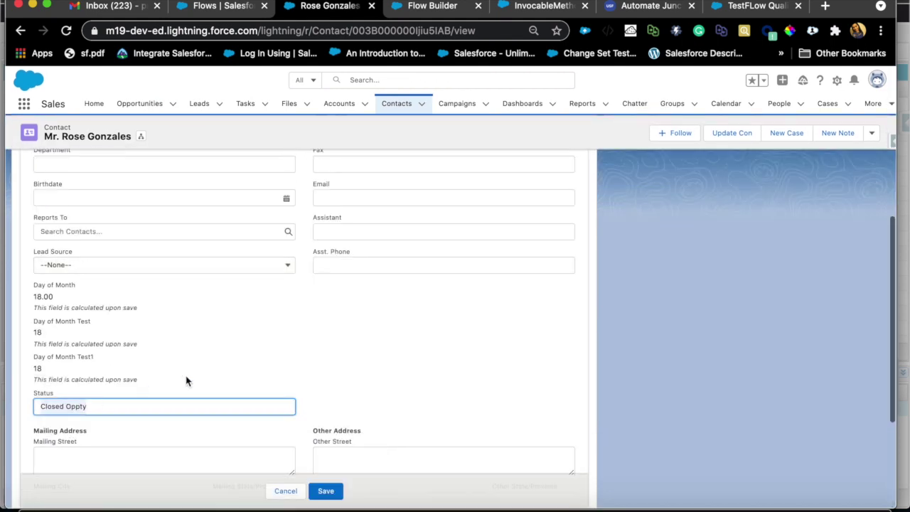
{"action": "left_click", "coordinate": [284, 494]}
{"action": "scroll", "coordinate": [308, 384], "scroll_direction": "up", "scroll_amount": 5}
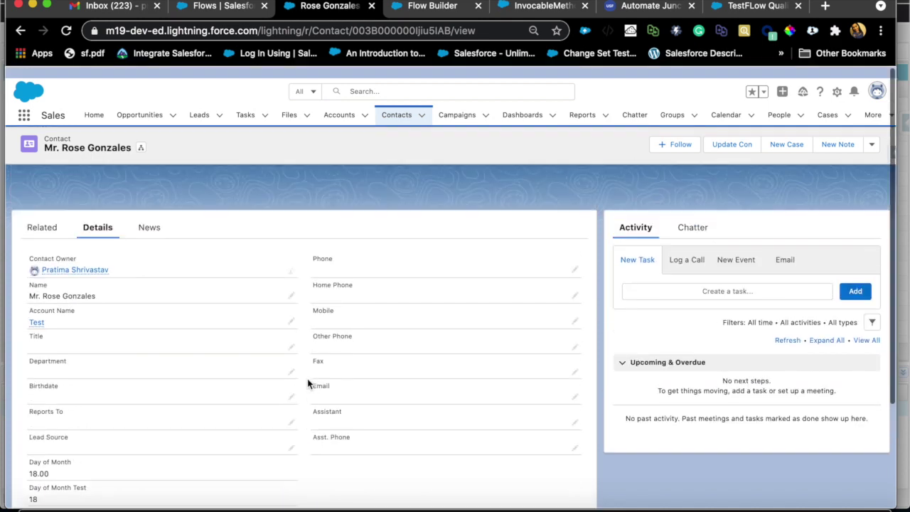
{"action": "scroll", "coordinate": [308, 384], "scroll_direction": "down", "scroll_amount": 1}
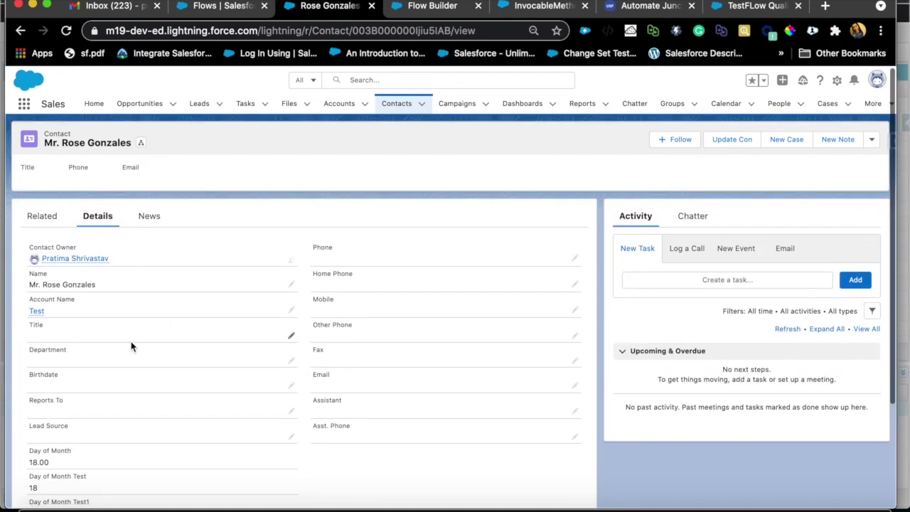
Show the recently viewed opportunities, then switch to Flow Builder and review the Start element's Opportunity entry conditions.
{"action": "left_click", "coordinate": [133, 101]}
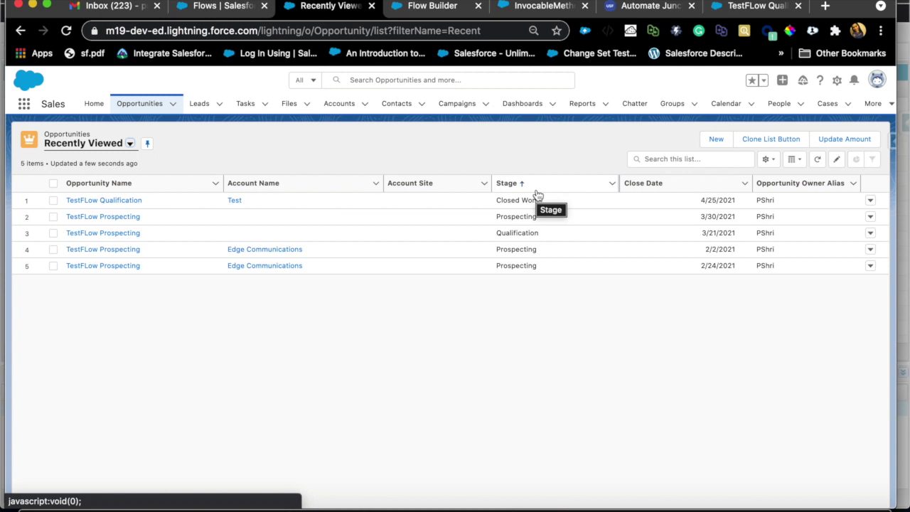
{"action": "left_click", "coordinate": [417, 11]}
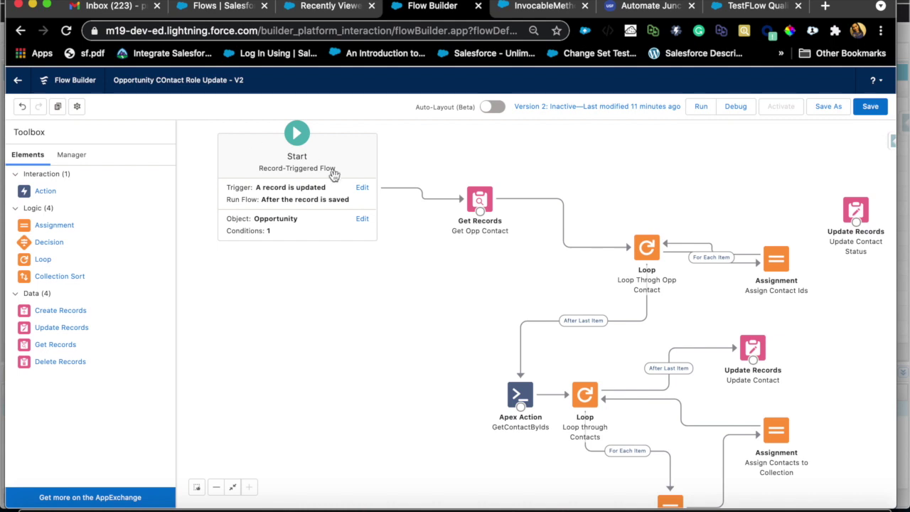
{"action": "left_click", "coordinate": [360, 221]}
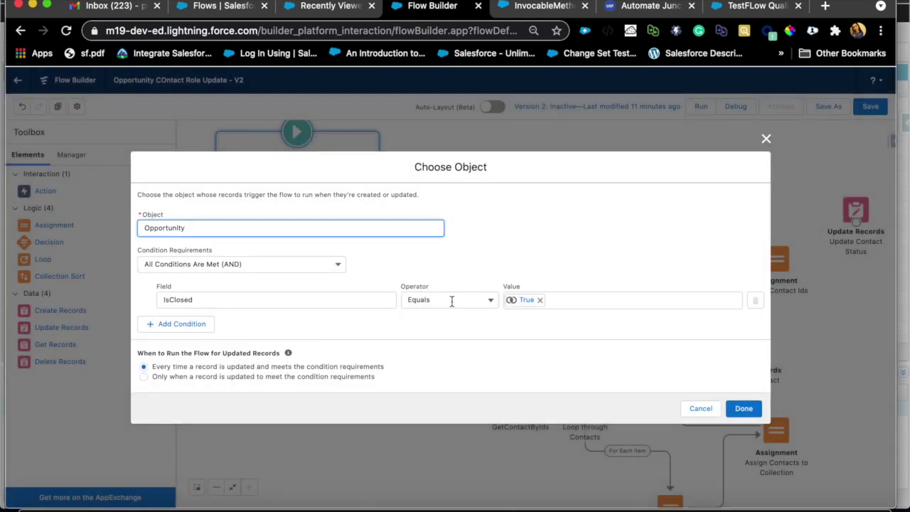
{"action": "left_click", "coordinate": [764, 142]}
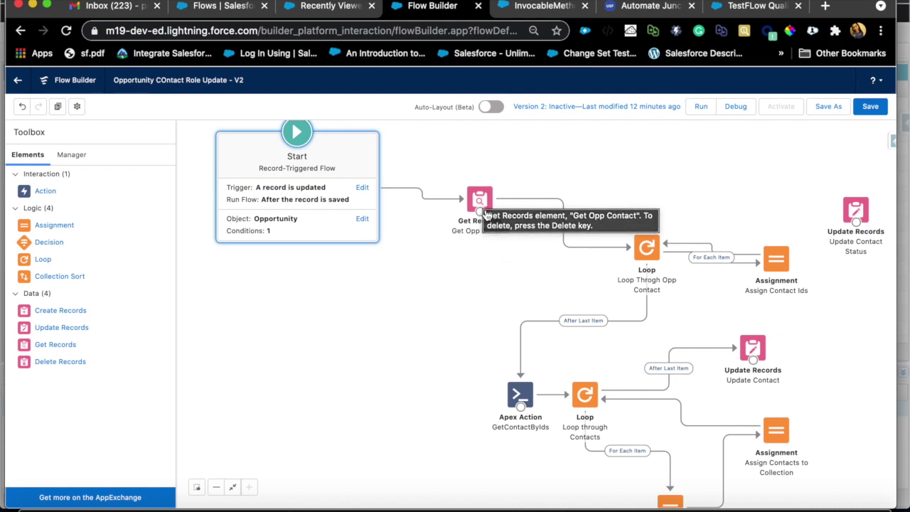
Review the filter and record storage settings of the Get Opp Contact element, leaving them unedited.
{"action": "double_click", "coordinate": [480, 203]}
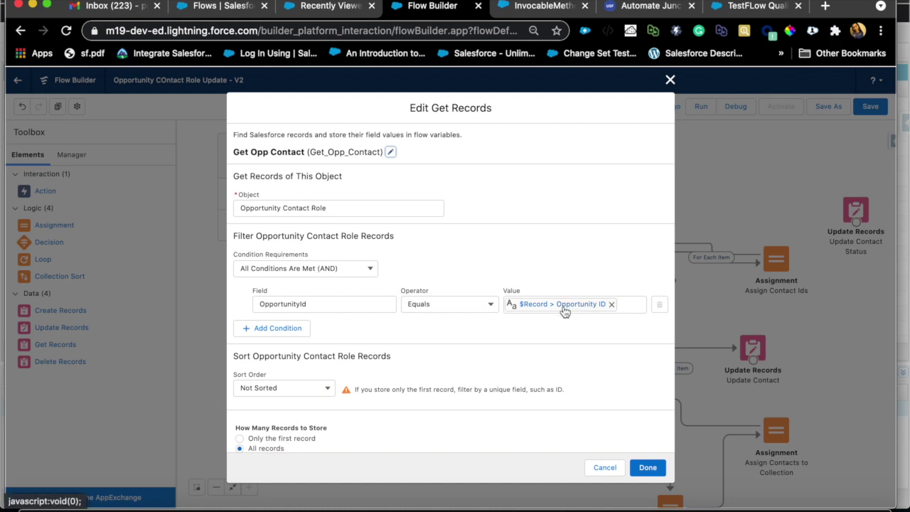
{"action": "scroll", "coordinate": [554, 334], "scroll_direction": "down", "scroll_amount": 3}
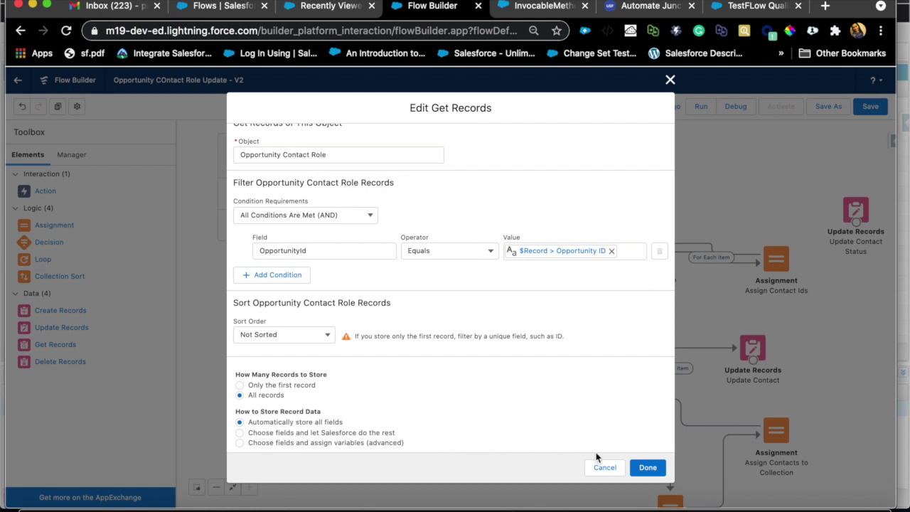
{"action": "left_click", "coordinate": [614, 470]}
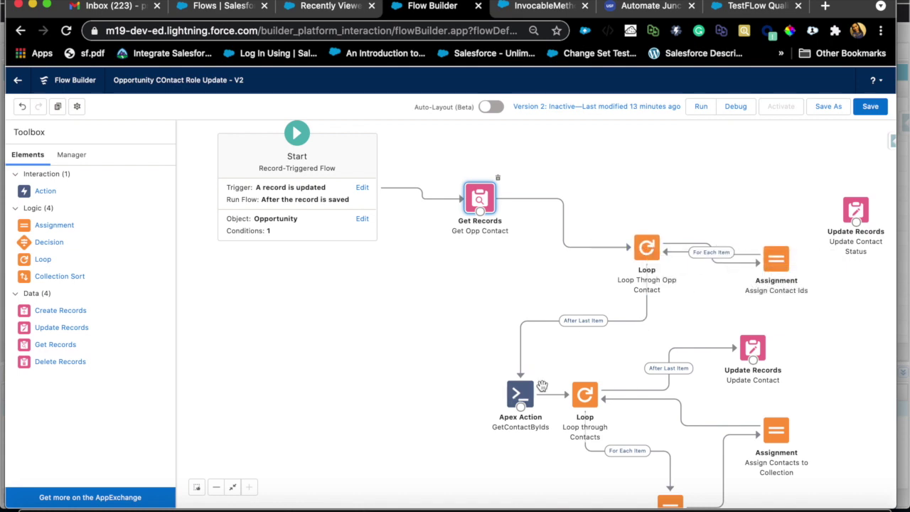
Delete both connectors between the Loop Throgh Opp Contact loop and the Assign Contact Ids assignment.
{"action": "left_click", "coordinate": [752, 269]}
{"action": "key", "text": "Delete"}
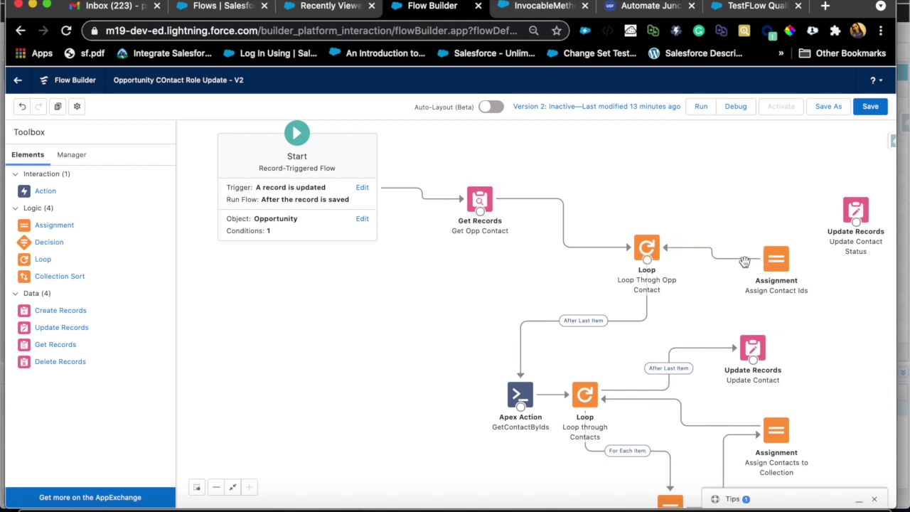
{"action": "left_click", "coordinate": [750, 259]}
{"action": "key", "text": "Delete"}
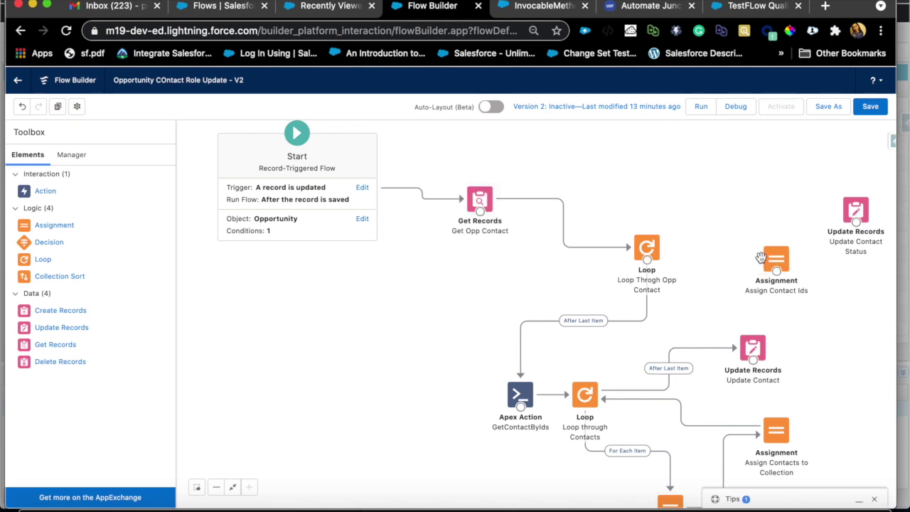
Move the Loop Throgh Opp Contact element slightly higher on the canvas and review its collection variable and direction.
{"action": "left_click_drag", "start_coordinate": [646, 250], "coordinate": [636, 223]}
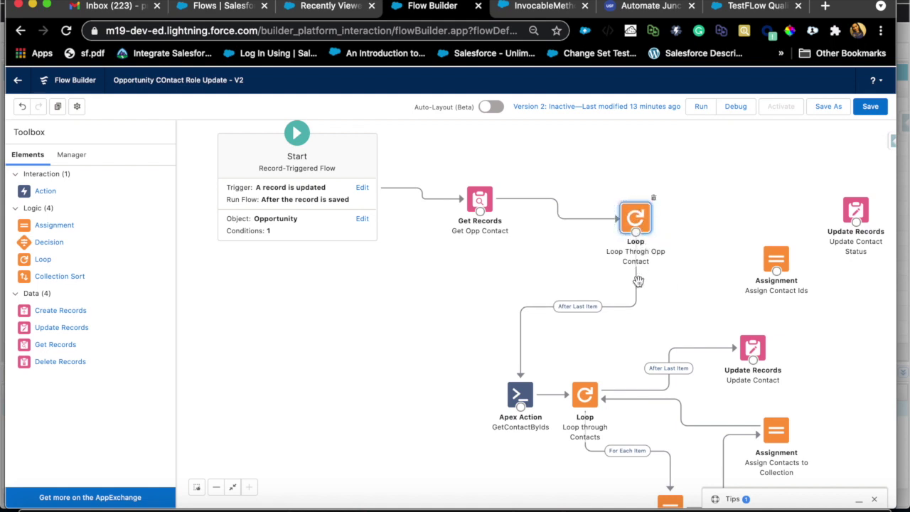
{"action": "double_click", "coordinate": [635, 219]}
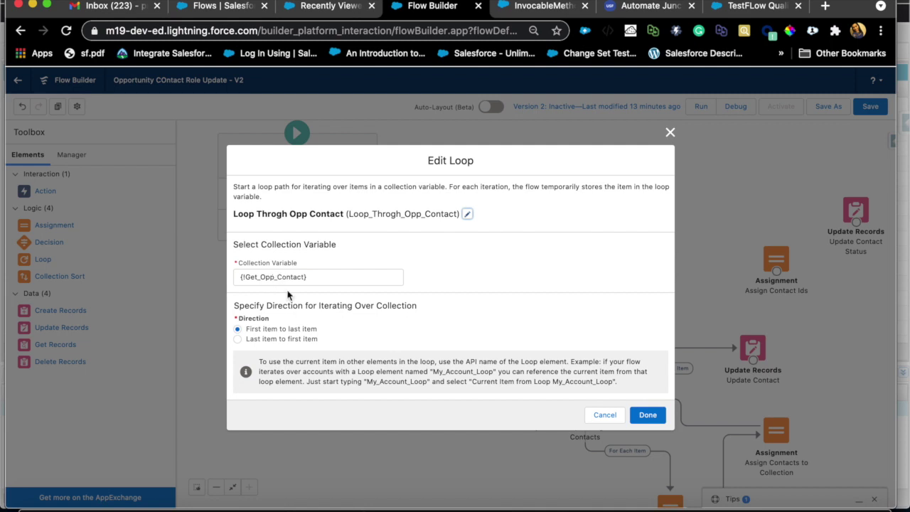
{"action": "left_click", "coordinate": [669, 133]}
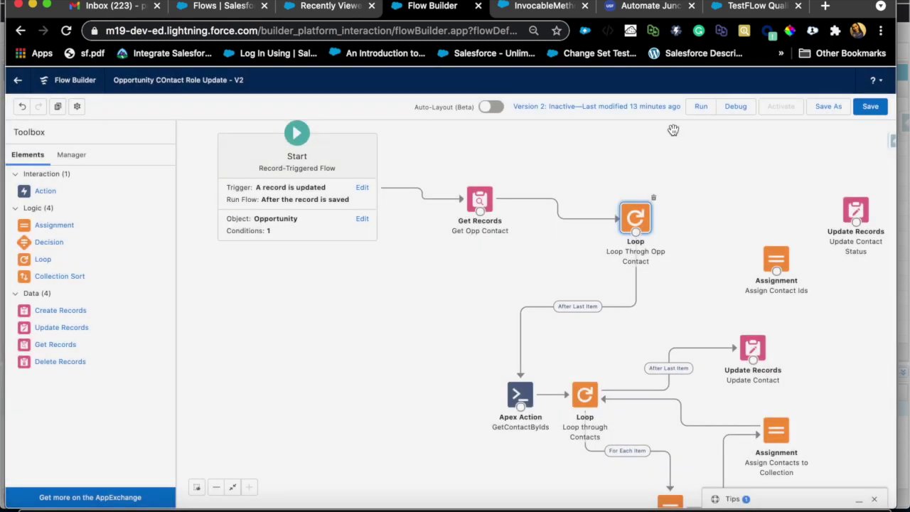
Place the Update Contact Status element beside the Loop Throgh Opp Contact loop and review its Contact filter and field values.
{"action": "left_click_drag", "start_coordinate": [857, 212], "coordinate": [725, 222]}
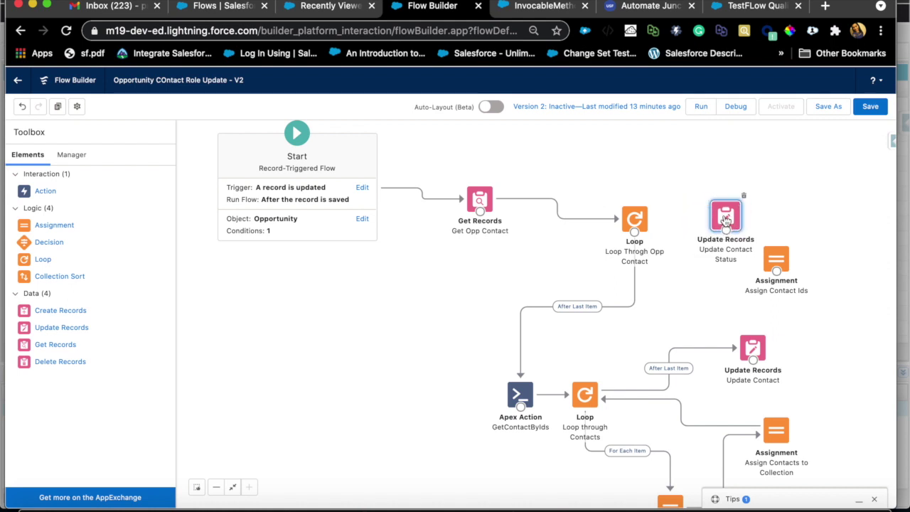
{"action": "double_click", "coordinate": [725, 217]}
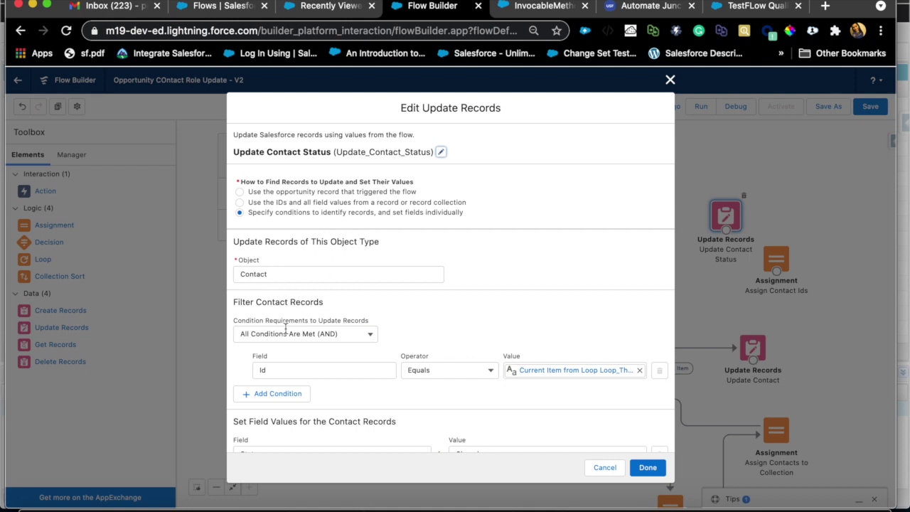
{"action": "scroll", "coordinate": [287, 327], "scroll_direction": "down", "scroll_amount": 1}
{"action": "left_click", "coordinate": [314, 329]}
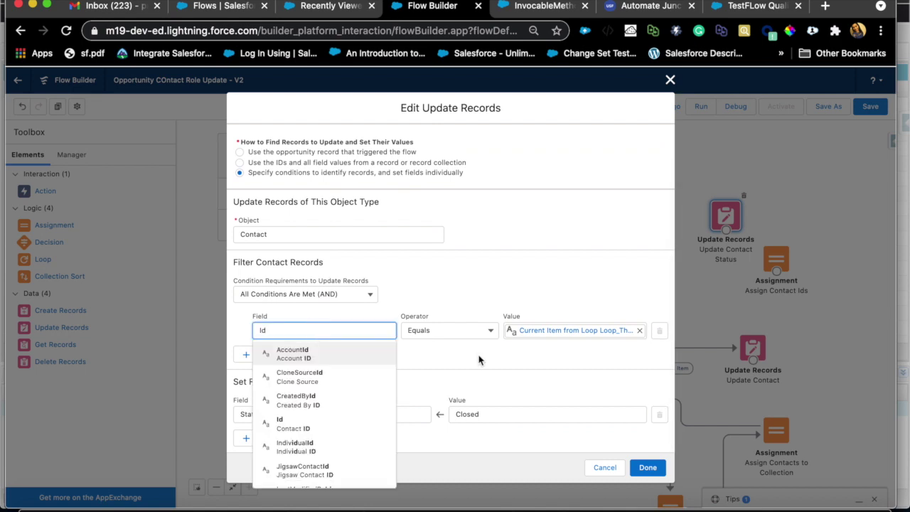
{"action": "left_click", "coordinate": [509, 357]}
Re-enter the Id filter's value in Update Contact Status as the ContactId of the Loop Throgh Opp Contact loop's current item.
{"action": "left_click", "coordinate": [589, 334]}
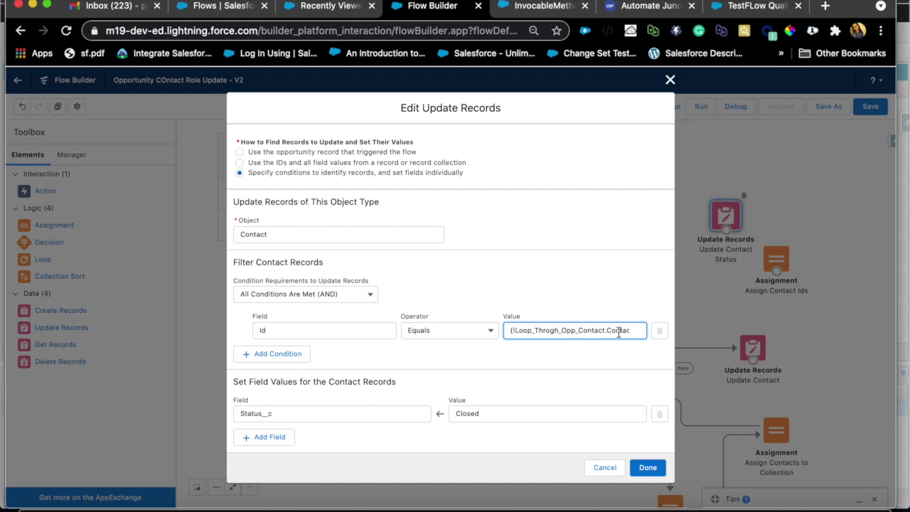
{"action": "key", "text": "super+a"}
{"action": "key", "text": "BackSpace"}
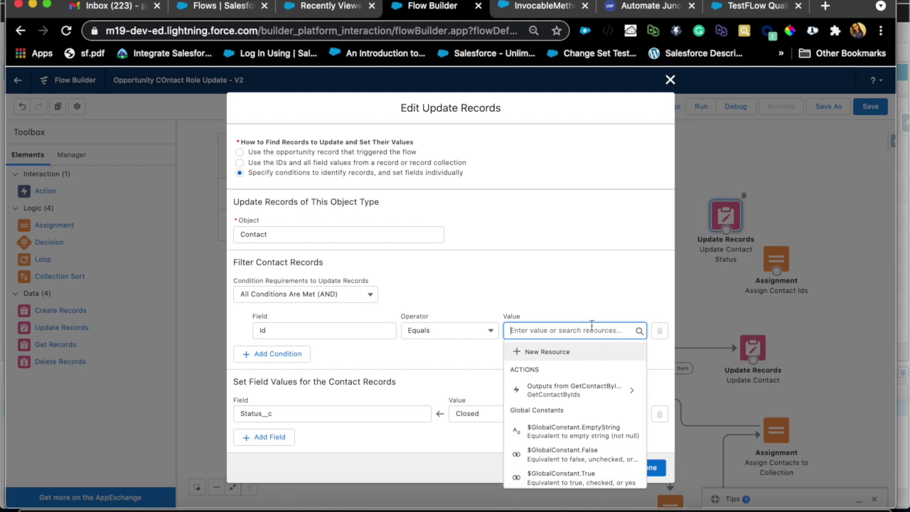
{"action": "type", "text": "loop"}
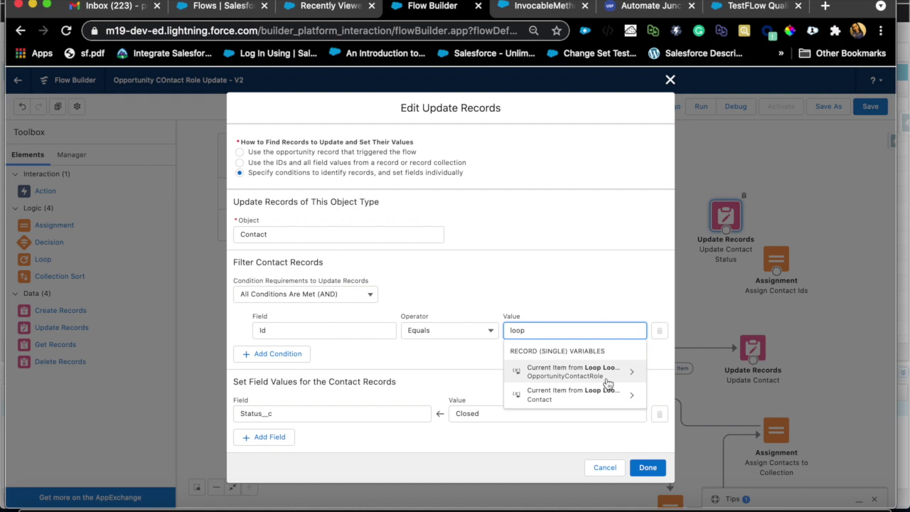
{"action": "left_click", "coordinate": [577, 383]}
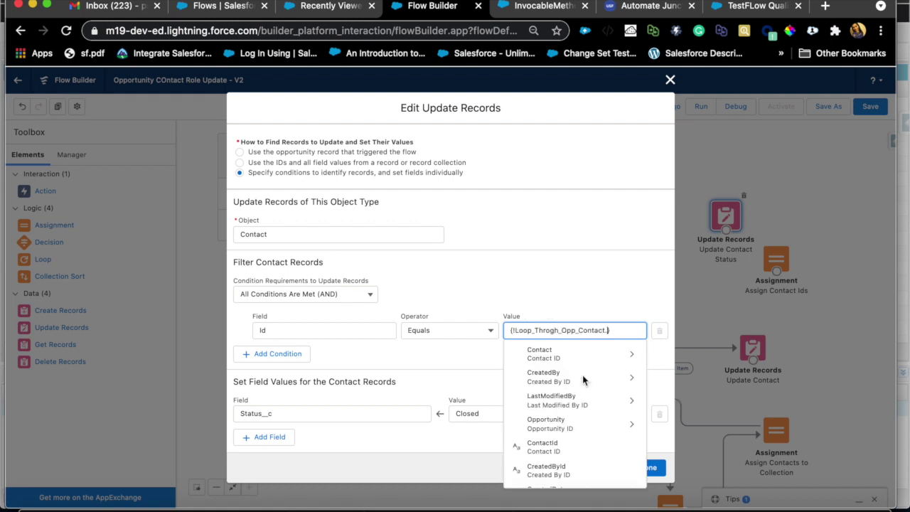
{"action": "type", "text": "contc"}
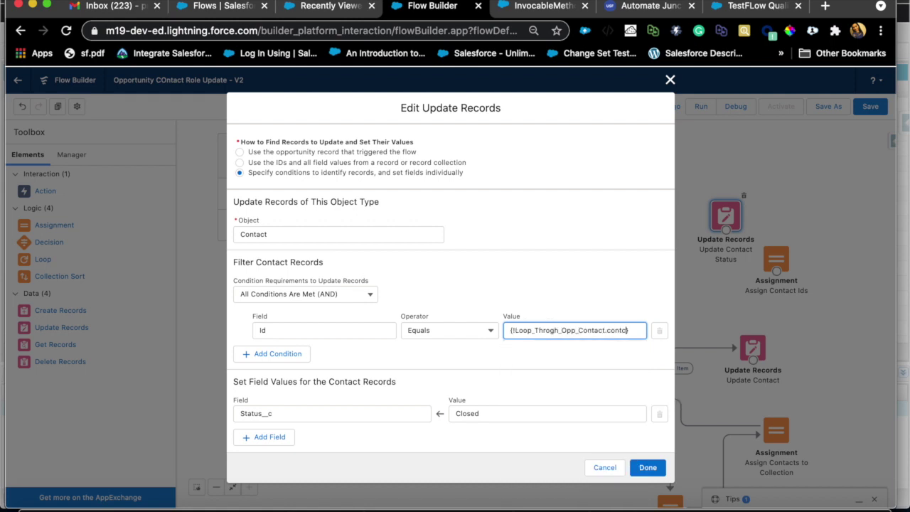
{"action": "key", "text": "BackSpace"}
{"action": "type", "text": "a"}
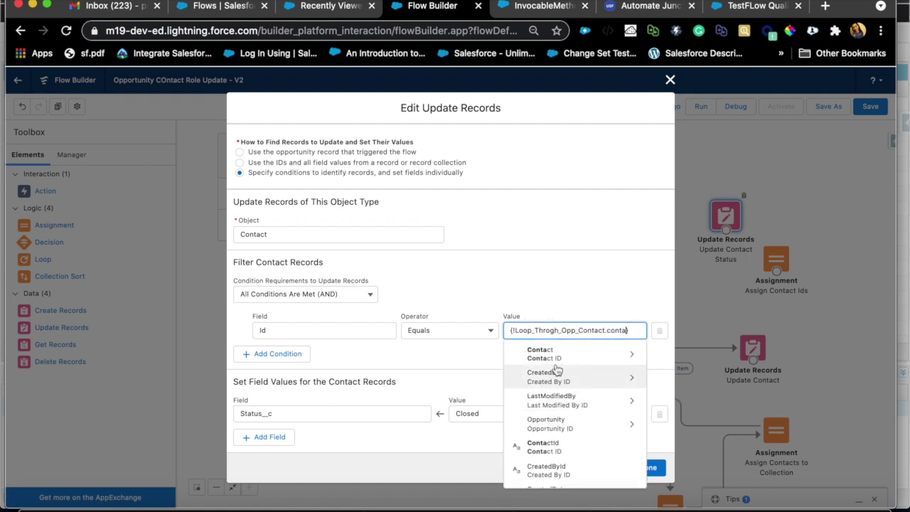
{"action": "left_click", "coordinate": [562, 445]}
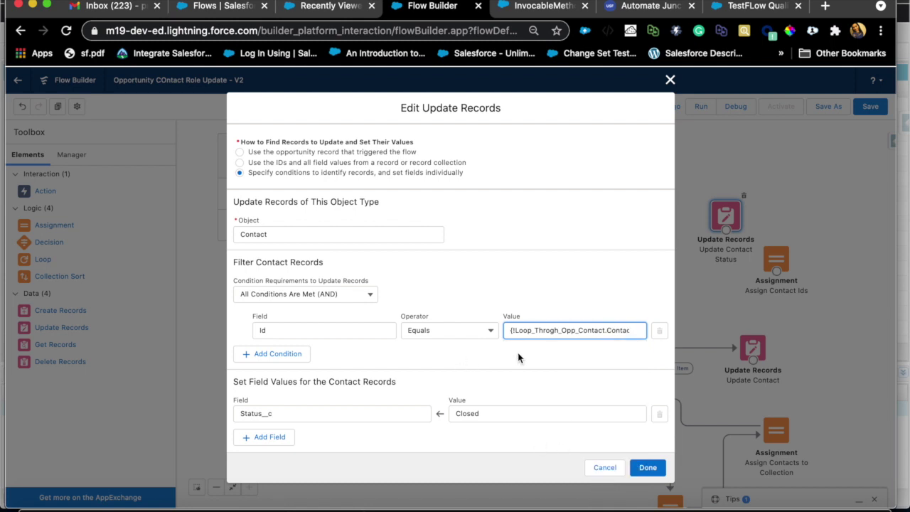
{"action": "scroll", "coordinate": [439, 390], "scroll_direction": "down", "scroll_amount": 1}
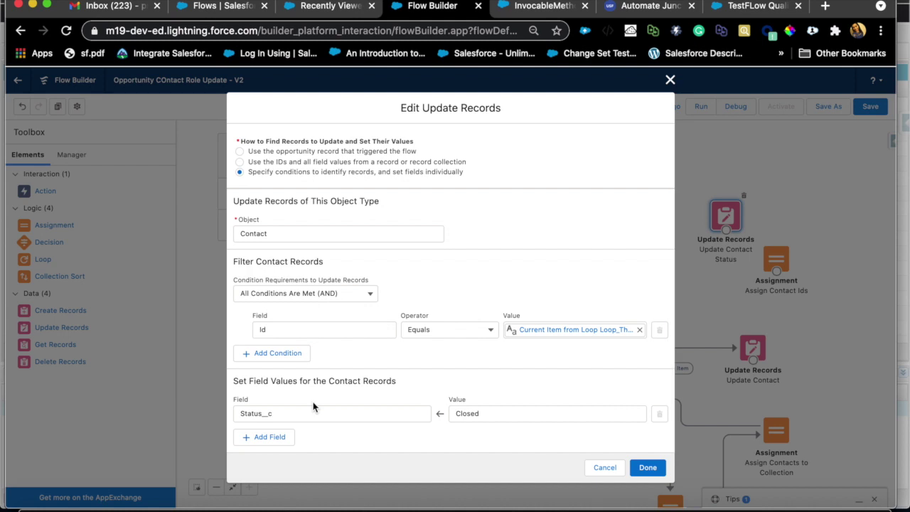
Set the Status__c value for the Contact records to "Closed Oppty" and confirm the Update Contact Status element.
{"action": "left_click", "coordinate": [281, 413]}
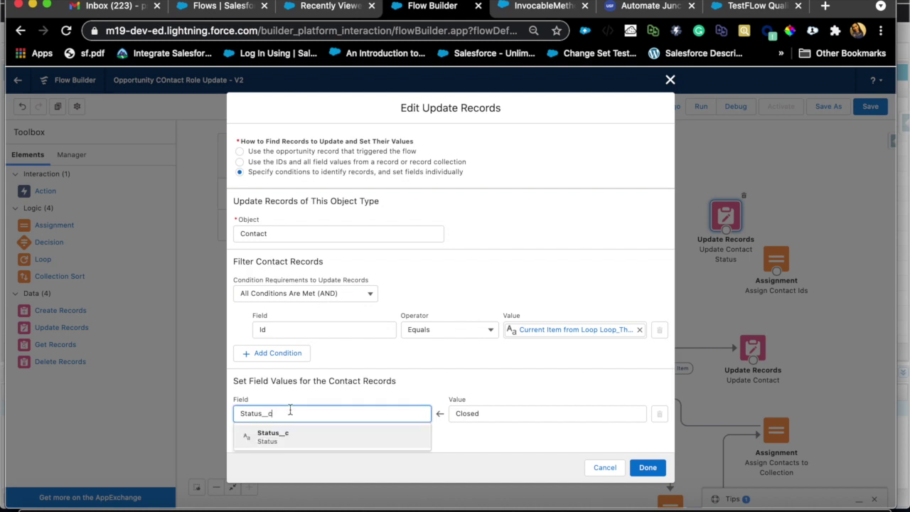
{"action": "left_click", "coordinate": [488, 414]}
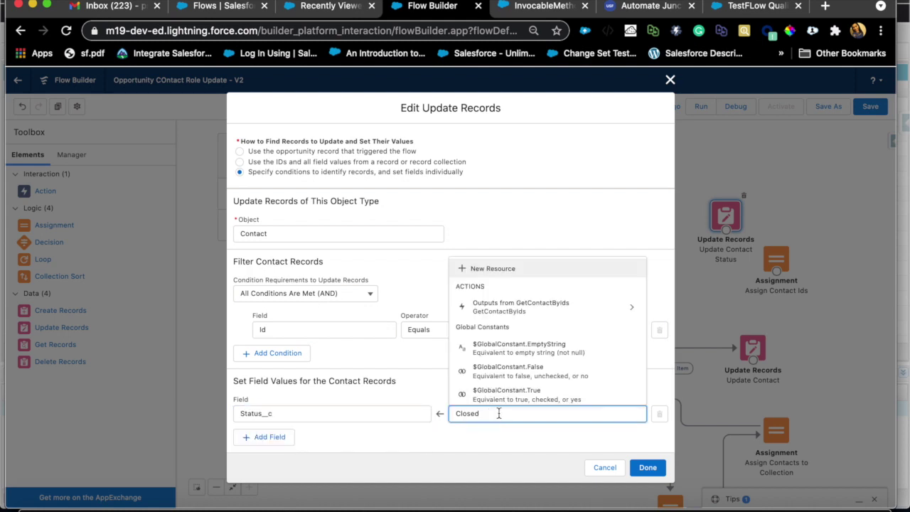
{"action": "type", "text": "Oppty"}
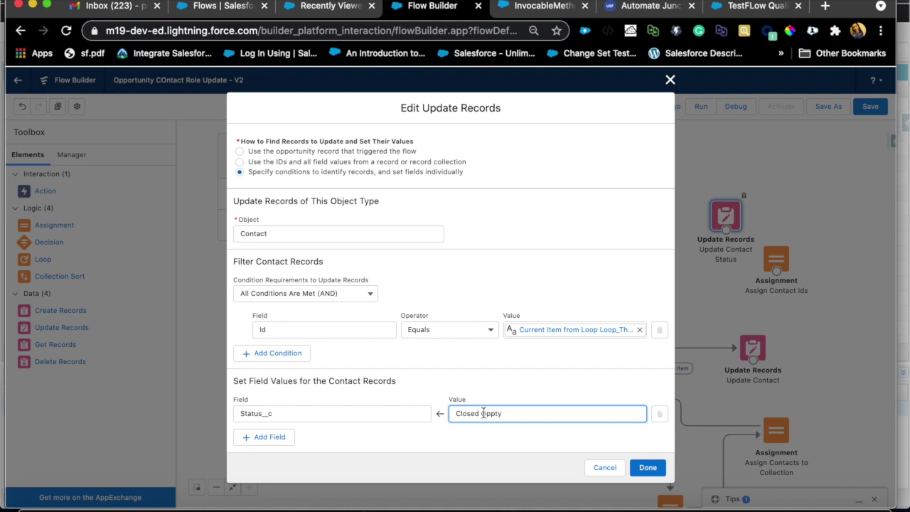
{"action": "left_click", "coordinate": [364, 437]}
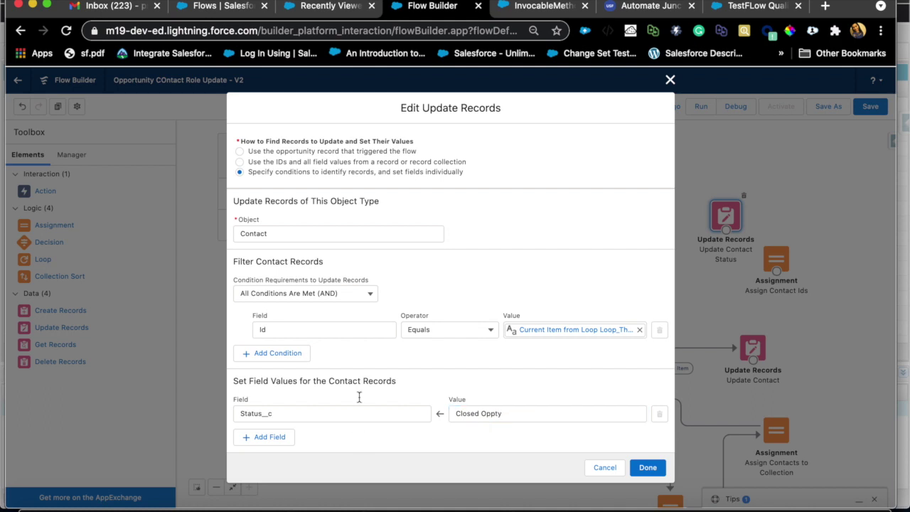
{"action": "left_click", "coordinate": [646, 467]}
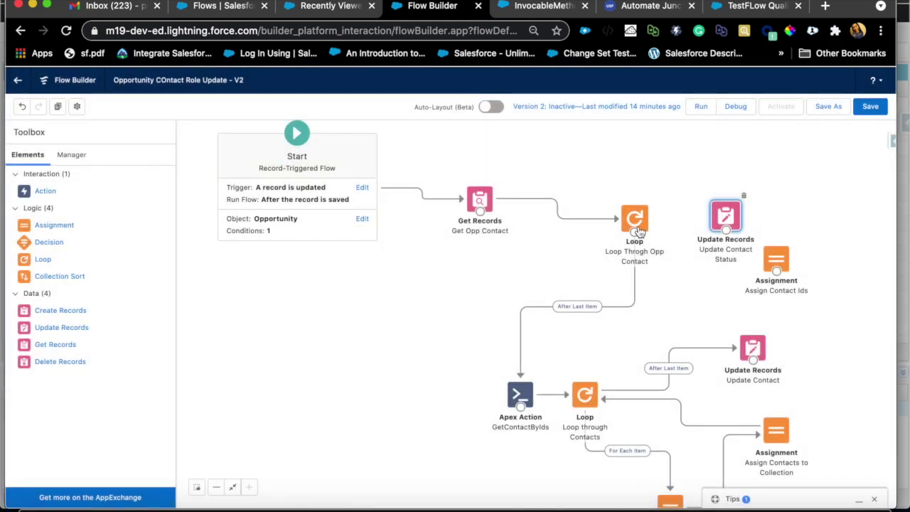
Connect the Loop Throgh Opp Contact loop to Update Contact Status and back, and move that update element slightly farther from the loop.
{"action": "left_click_drag", "start_coordinate": [635, 231], "coordinate": [710, 219]}
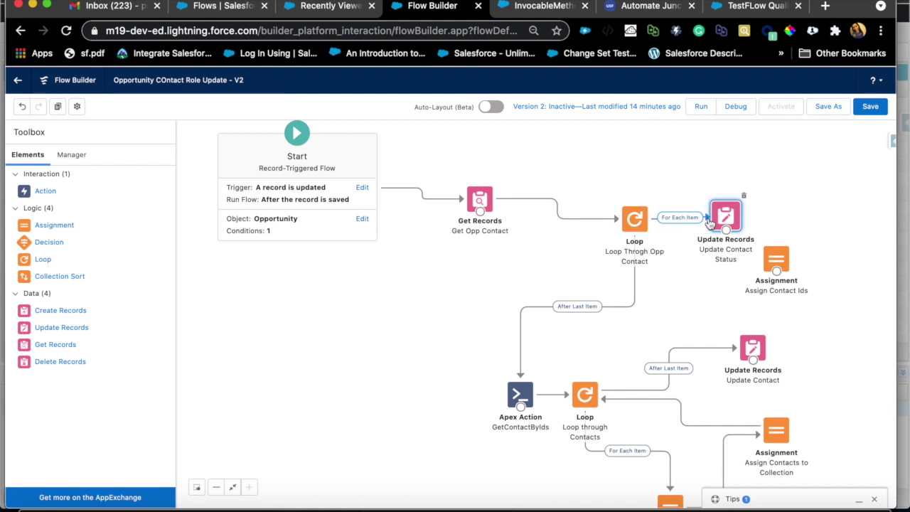
{"action": "left_click_drag", "start_coordinate": [725, 234], "coordinate": [633, 218]}
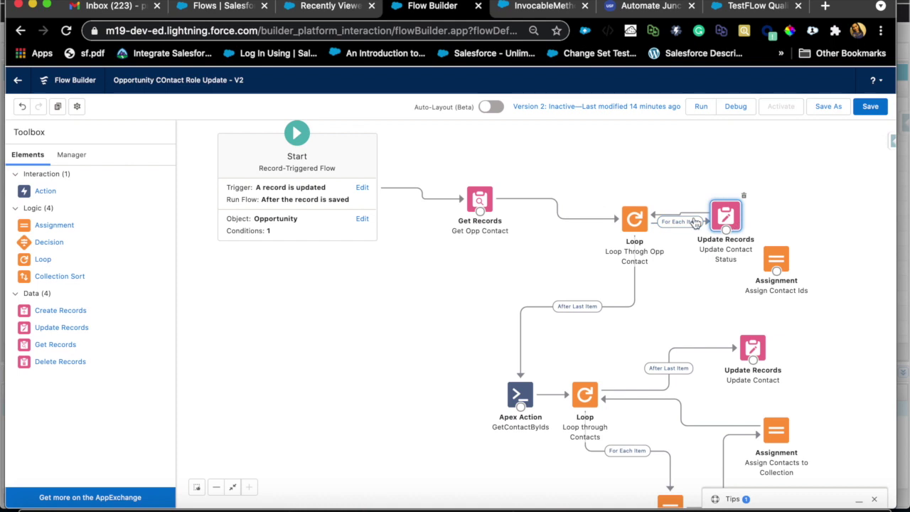
{"action": "left_click_drag", "start_coordinate": [723, 223], "coordinate": [736, 226]}
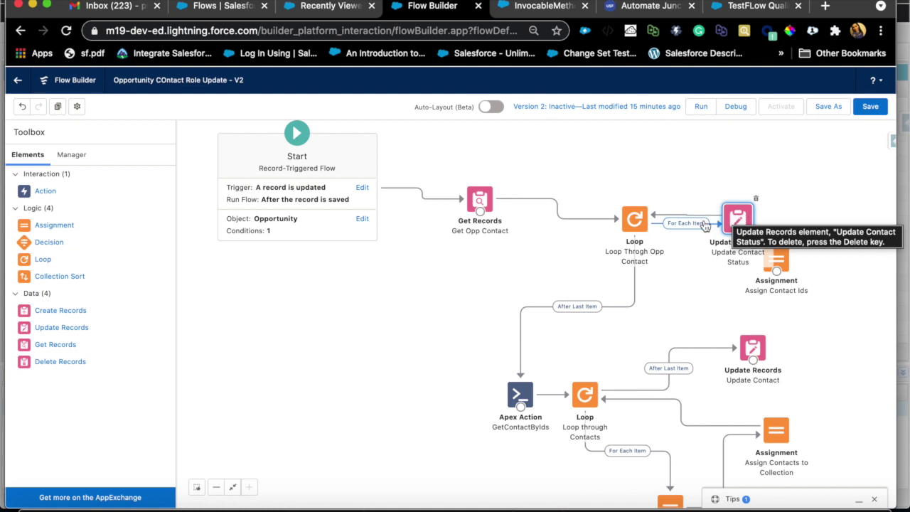
{"action": "left_click", "coordinate": [740, 220]}
{"action": "left_click_drag", "start_coordinate": [739, 220], "coordinate": [741, 221]}
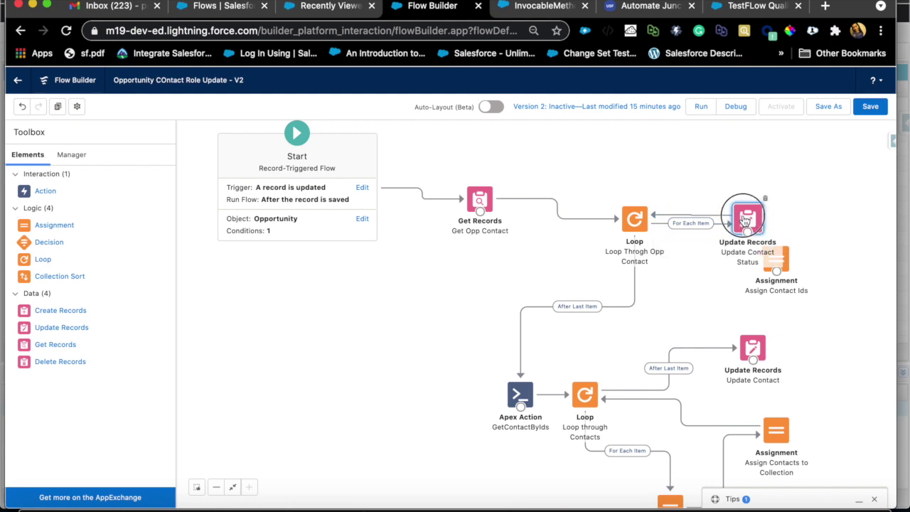
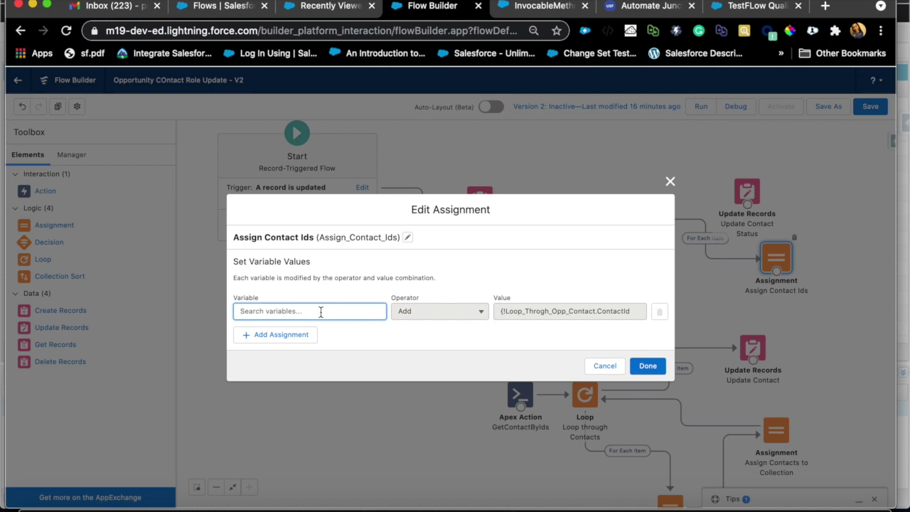
Draft a new text collection variable resource named listConIds that allows multiple values, and close it without saving.
{"action": "left_click", "coordinate": [306, 330]}
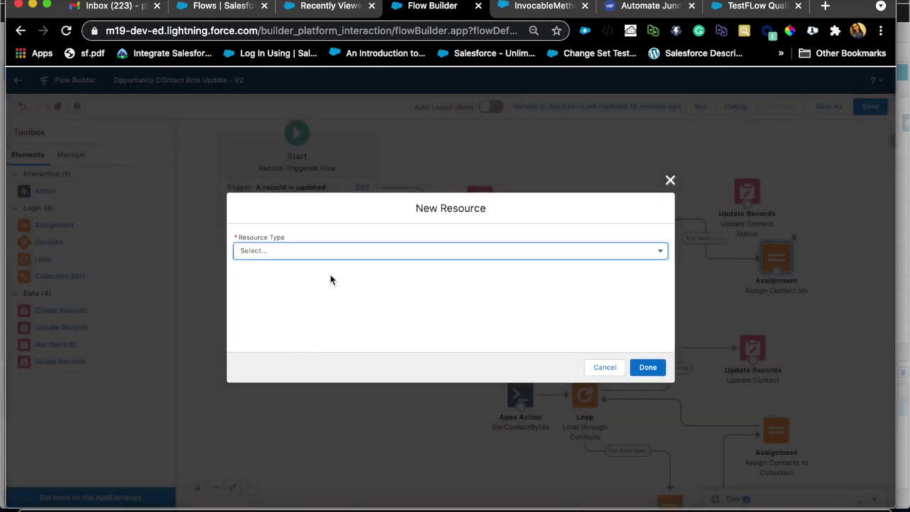
{"action": "left_click", "coordinate": [370, 252]}
{"action": "left_click", "coordinate": [334, 272]}
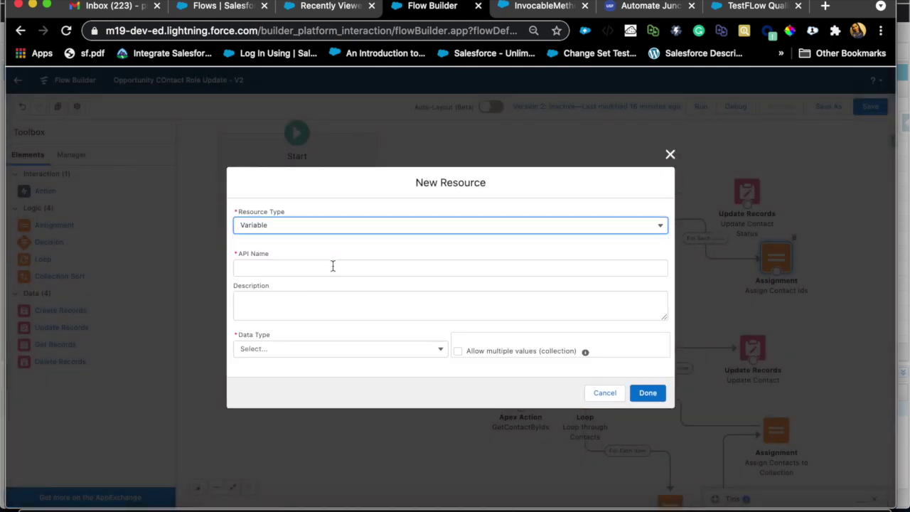
{"action": "left_click", "coordinate": [313, 267]}
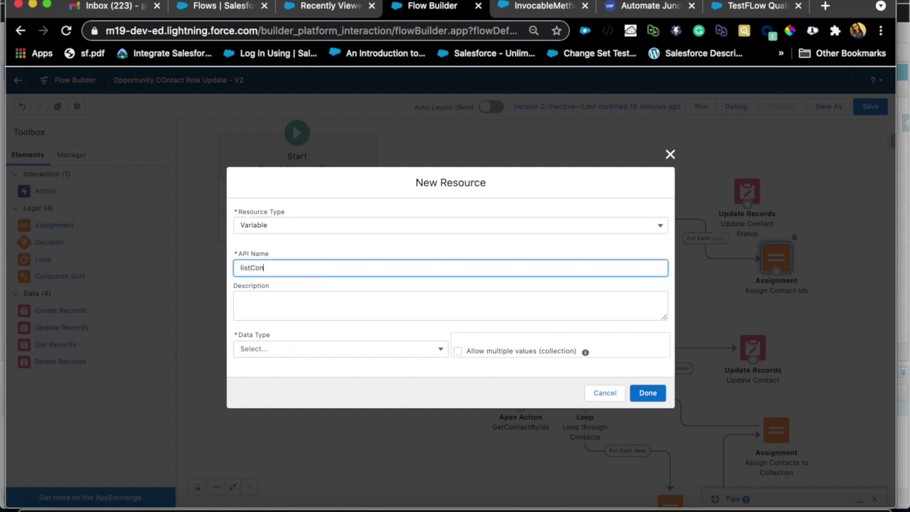
{"action": "left_click", "coordinate": [295, 348]}
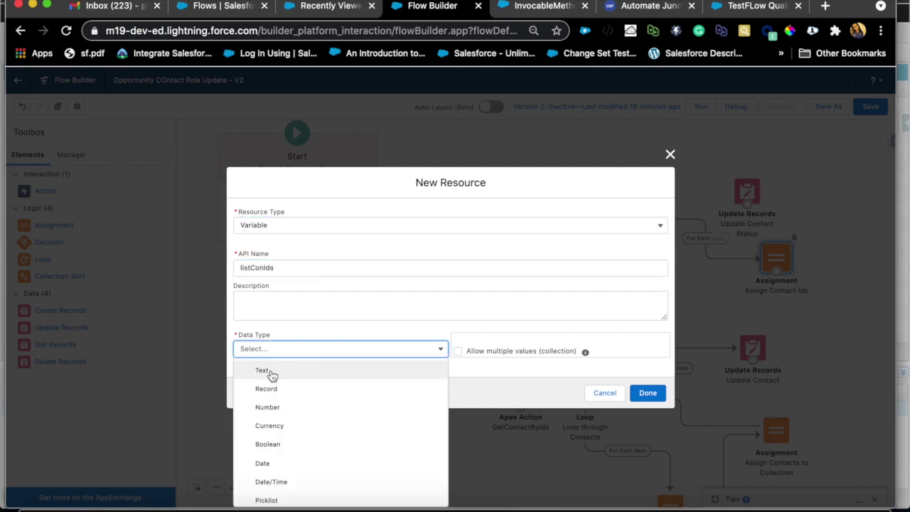
{"action": "left_click", "coordinate": [271, 371]}
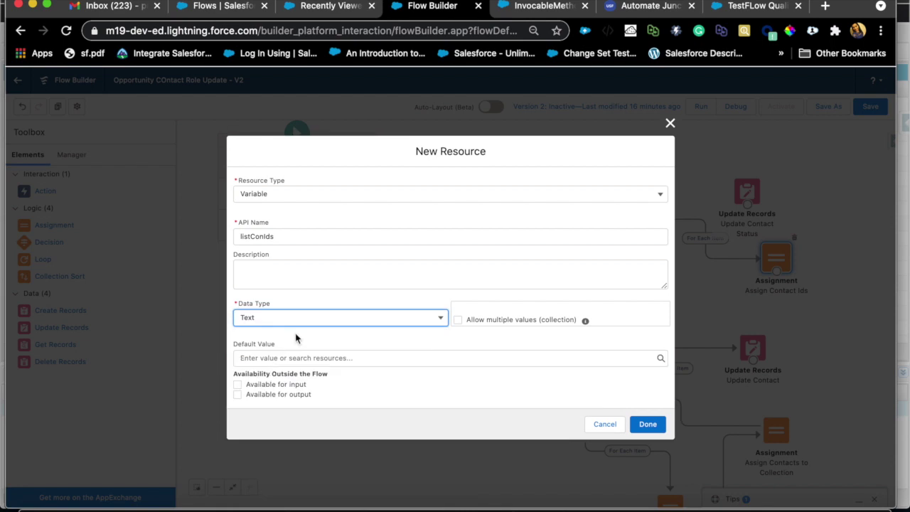
{"action": "left_click", "coordinate": [458, 320]}
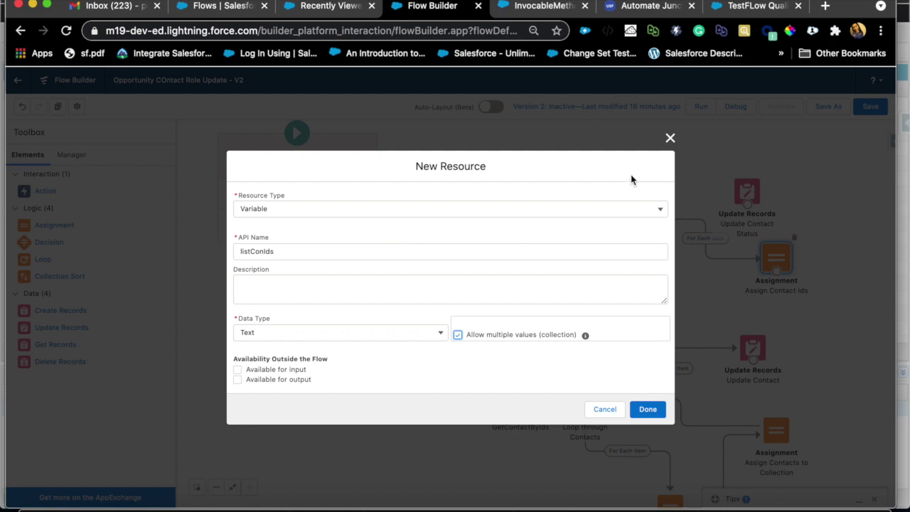
{"action": "left_click", "coordinate": [671, 139]}
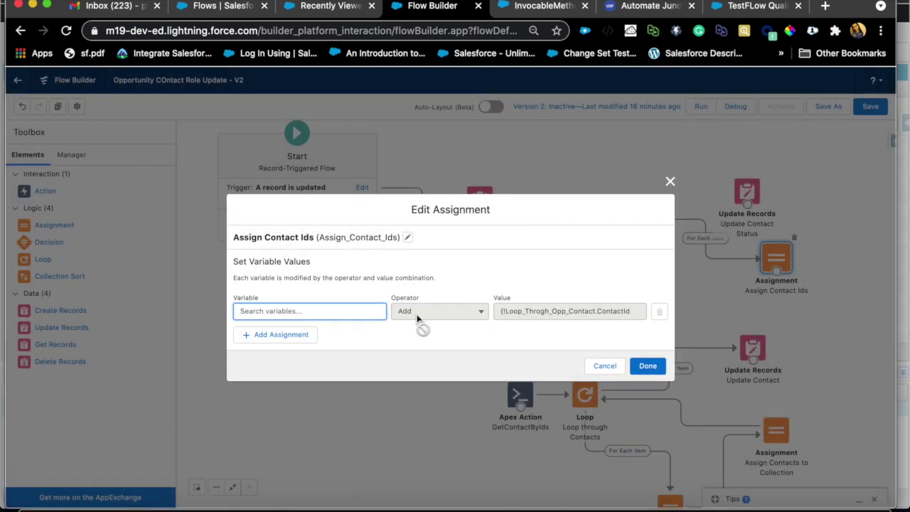
Choose listOfContactIds as the variable in the Assign Contact Ids assignment, and cancel the edit.
{"action": "left_click", "coordinate": [360, 313]}
{"action": "type", "text": "list"}
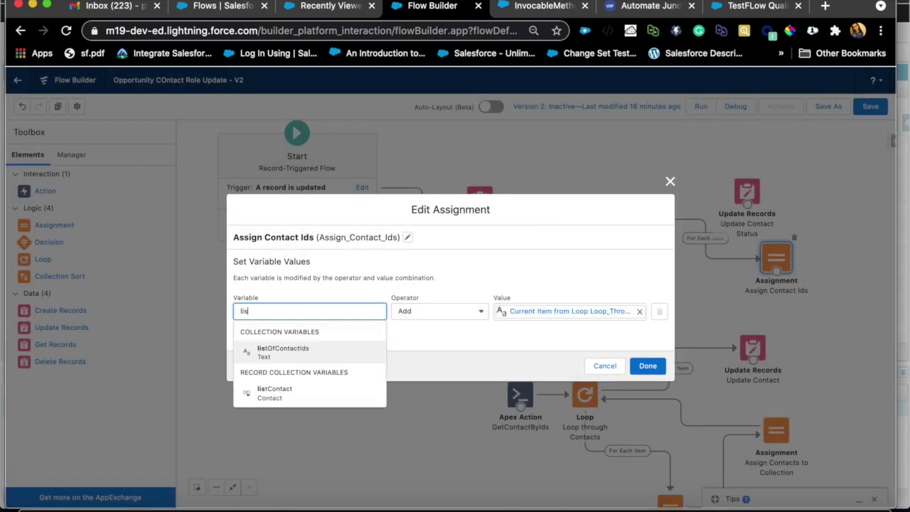
{"action": "left_click", "coordinate": [325, 363]}
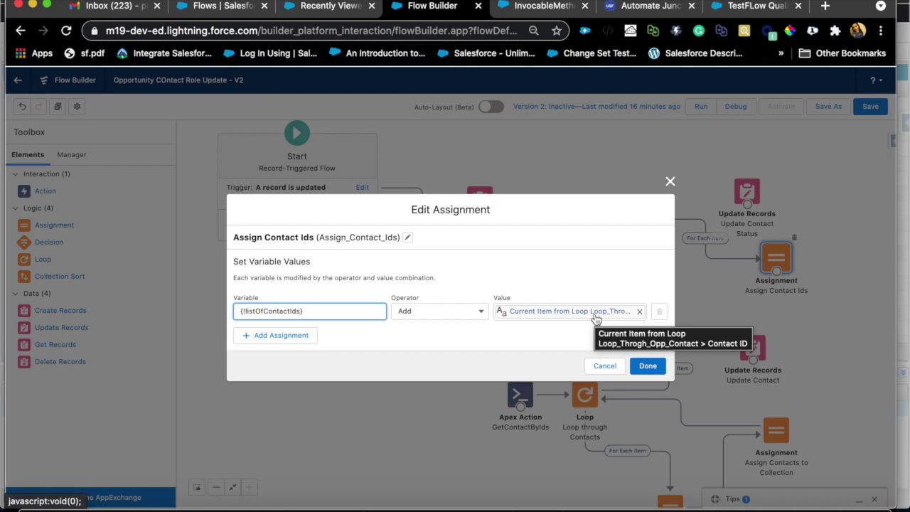
{"action": "left_click", "coordinate": [603, 370]}
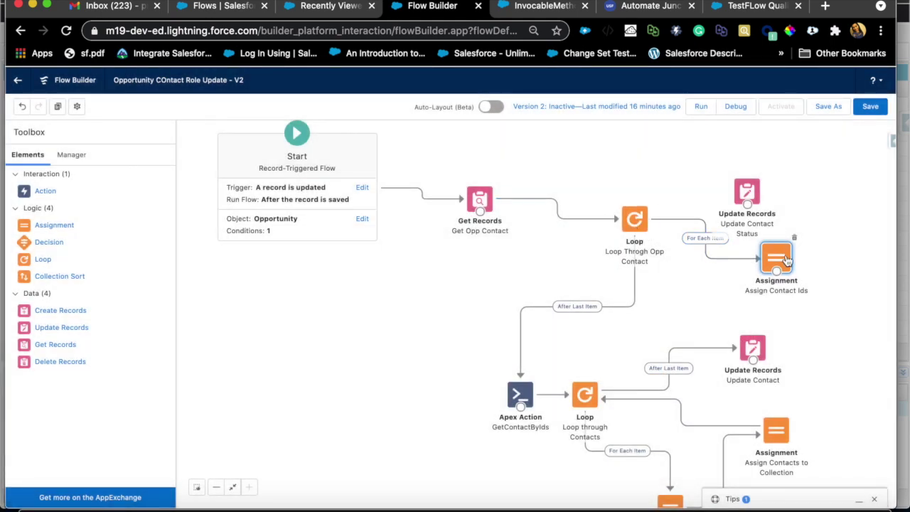
Connect Assign Contact Ids back to the Loop Throgh Opp Contact loop, move it closer to the loop, and nudge GetContactByIds slightly up.
{"action": "left_click_drag", "start_coordinate": [776, 270], "coordinate": [636, 225]}
{"action": "left_click_drag", "start_coordinate": [773, 265], "coordinate": [732, 266]}
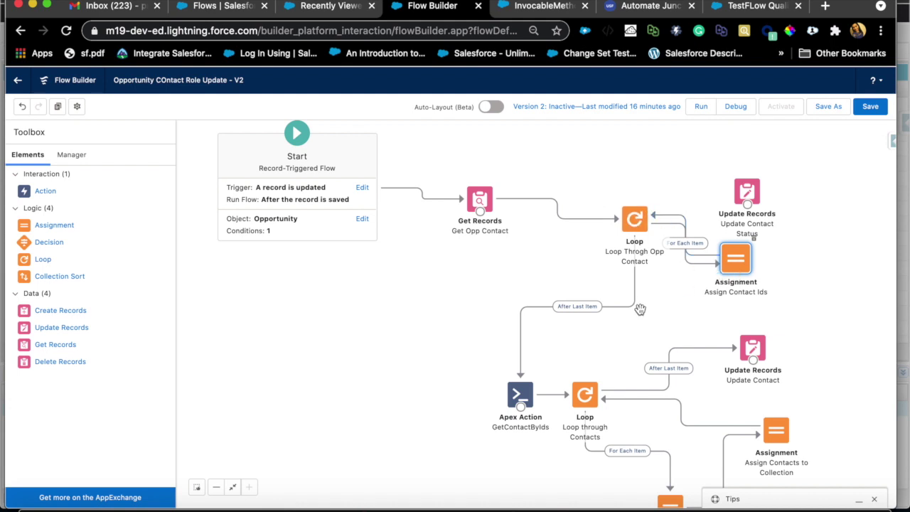
{"action": "left_click_drag", "start_coordinate": [517, 400], "coordinate": [512, 381]}
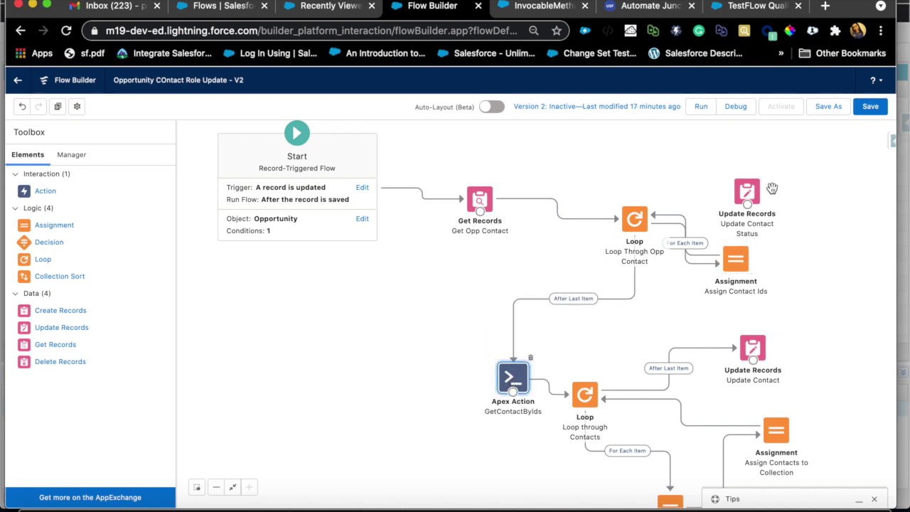
Add a new Get Records element on the canvas below the Start element and set its object to Contact.
{"action": "left_click_drag", "start_coordinate": [63, 344], "coordinate": [322, 302]}
{"action": "left_click", "coordinate": [324, 359]}
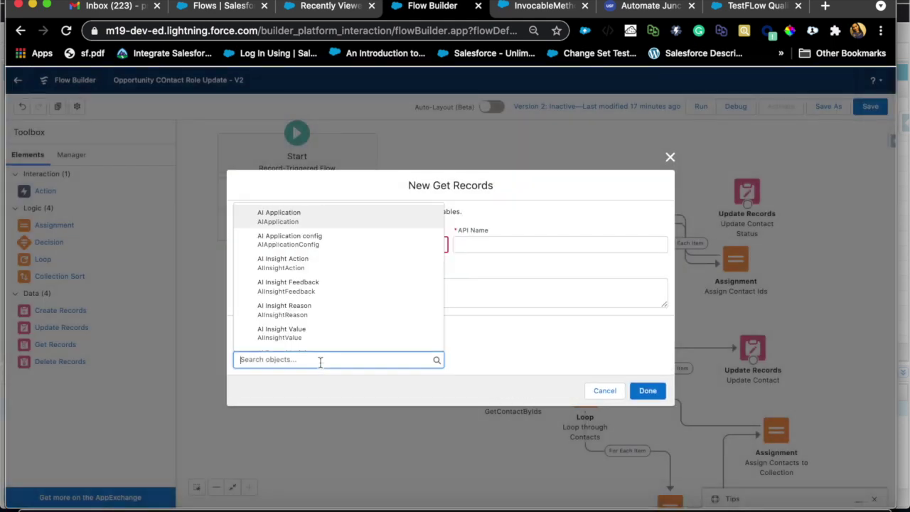
{"action": "type", "text": "contact"}
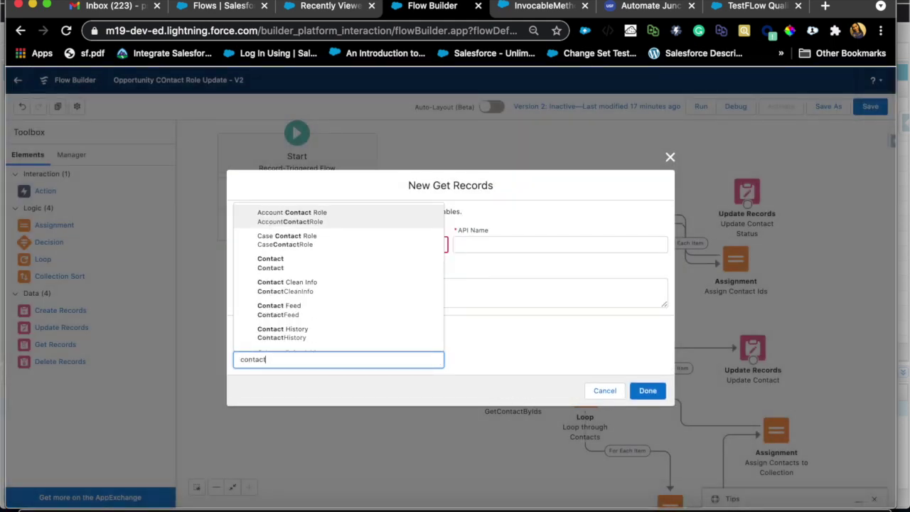
{"action": "left_click", "coordinate": [300, 261]}
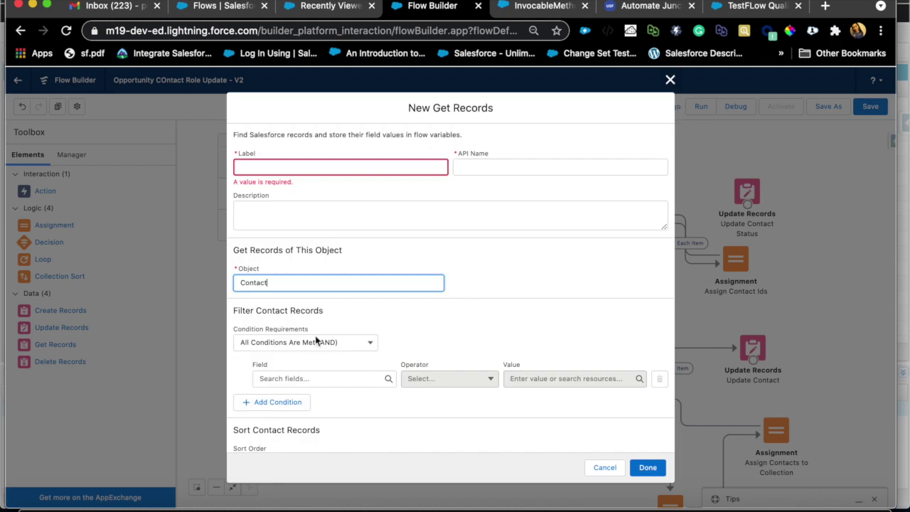
Try filtering the Contact records by Id Equals, browse the resources offered as the value, and discard the new Get Records element.
{"action": "left_click", "coordinate": [317, 383]}
{"action": "type", "text": "Id"}
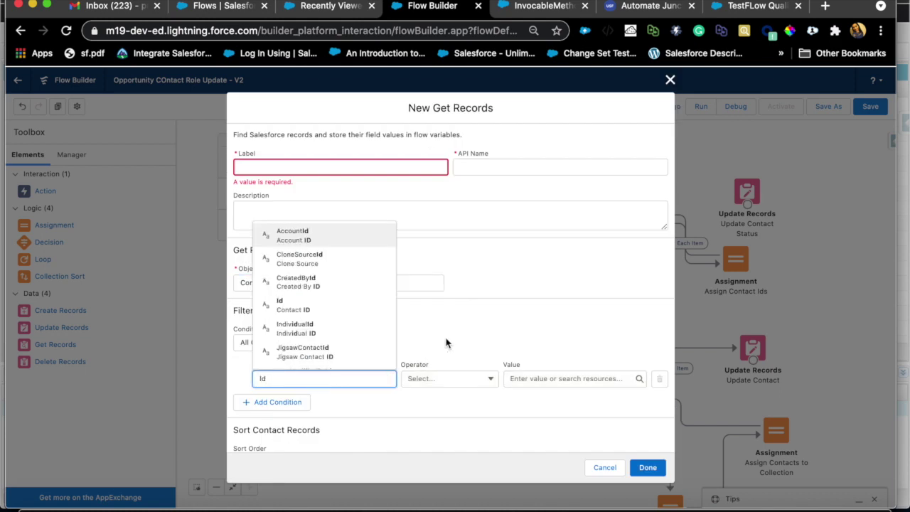
{"action": "left_click", "coordinate": [329, 308]}
{"action": "left_click", "coordinate": [469, 378]}
{"action": "left_click", "coordinate": [558, 378]}
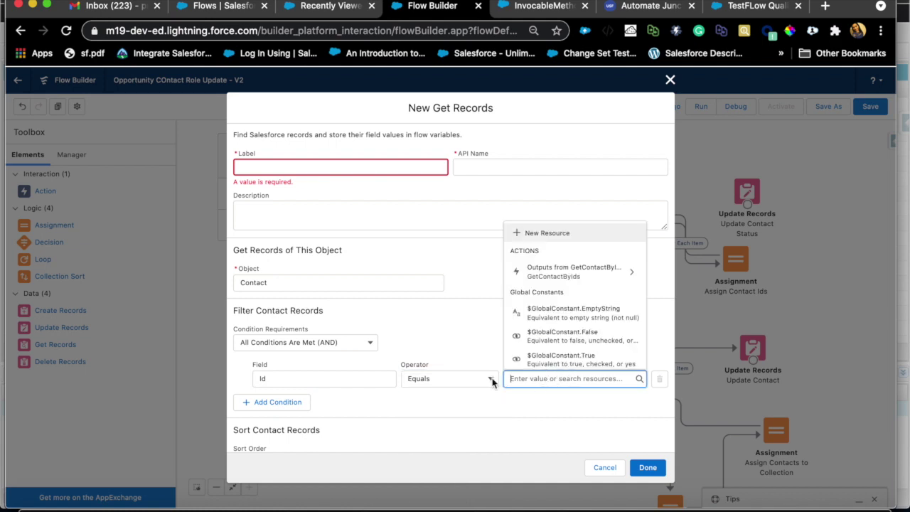
{"action": "scroll", "coordinate": [569, 349], "scroll_direction": "down", "scroll_amount": 5}
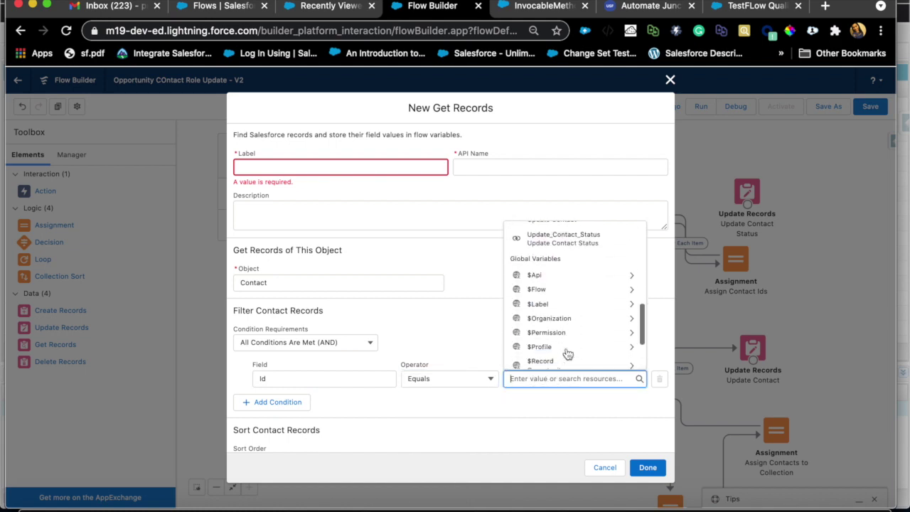
{"action": "scroll", "coordinate": [567, 349], "scroll_direction": "up", "scroll_amount": 1}
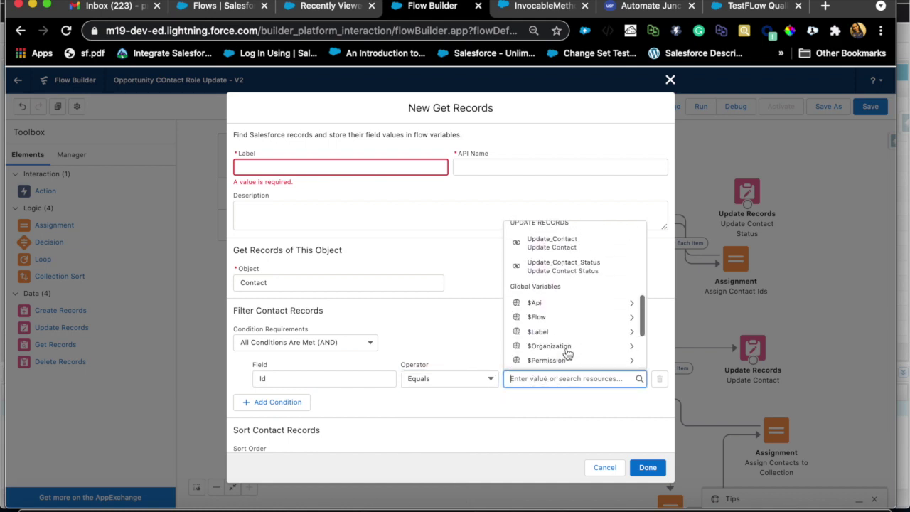
{"action": "left_click", "coordinate": [670, 81]}
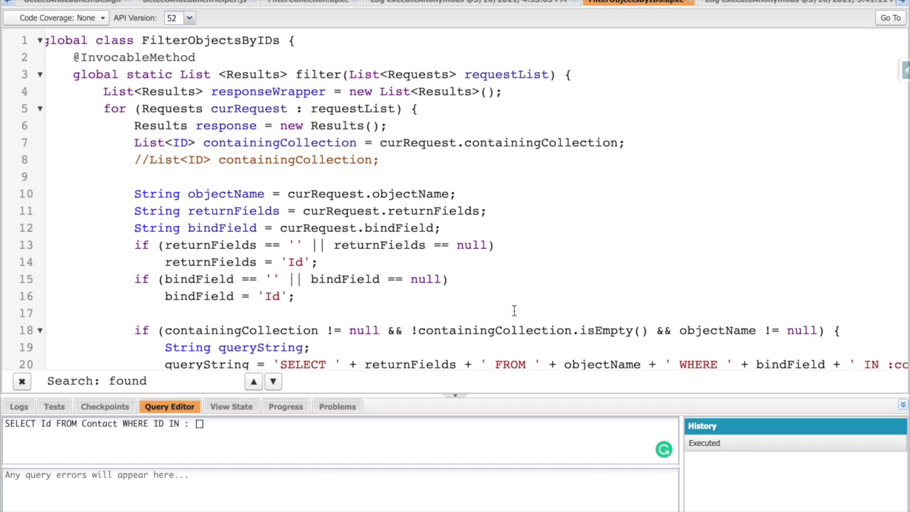
Switch to the Developer Console and examine the invocable filter method and its requestList parameter in the FilterObjectsByIDs class.
{"action": "double_click", "coordinate": [142, 57]}
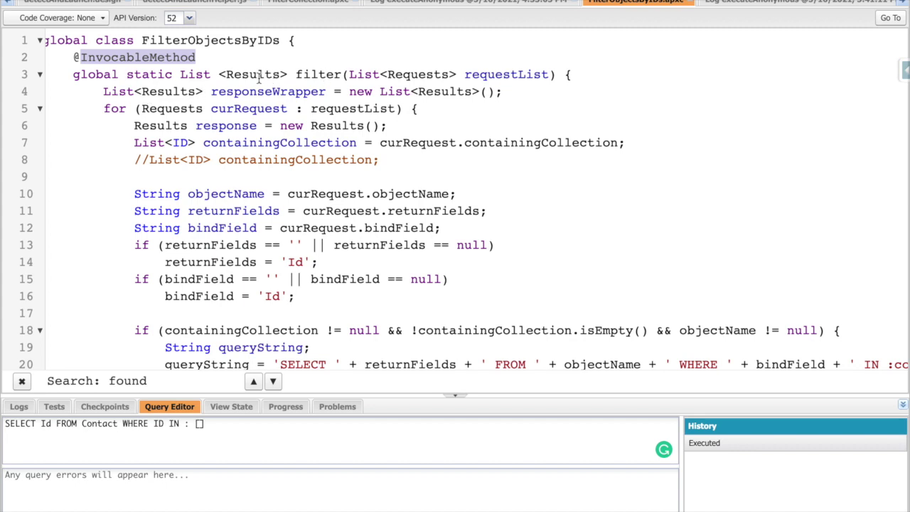
{"action": "left_click", "coordinate": [259, 76]}
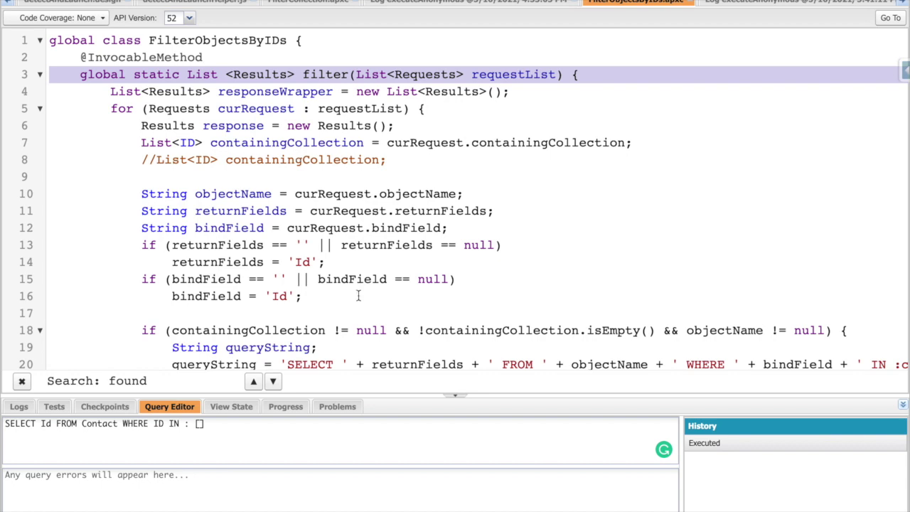
{"action": "left_click", "coordinate": [320, 249]}
{"action": "scroll", "coordinate": [321, 253], "scroll_direction": "down", "scroll_amount": 1}
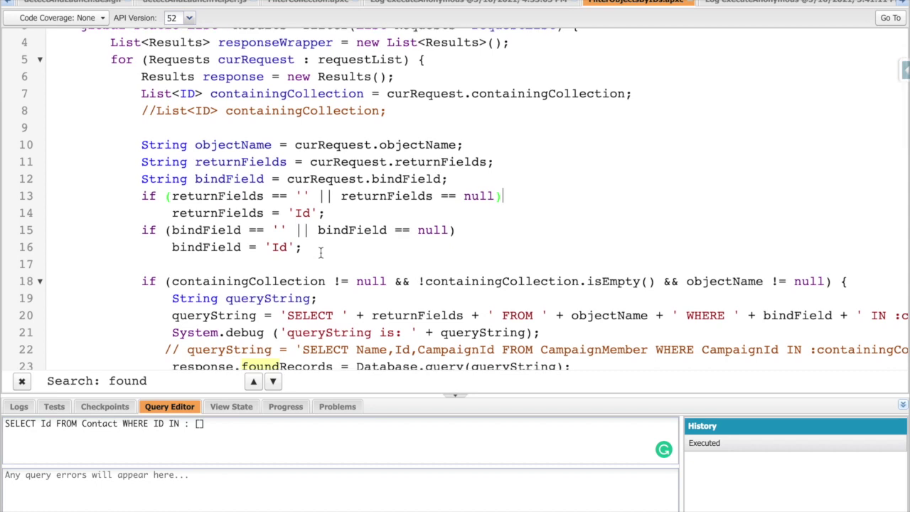
{"action": "scroll", "coordinate": [320, 253], "scroll_direction": "up", "scroll_amount": 1}
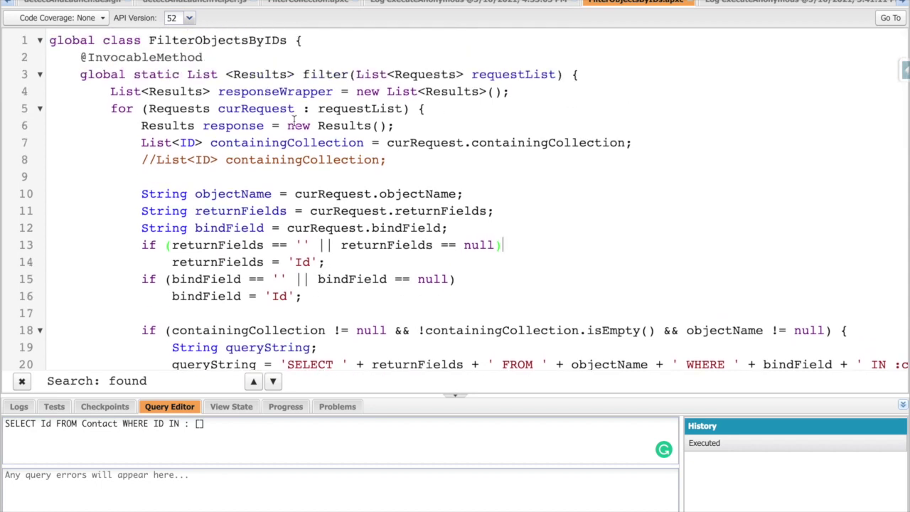
{"action": "scroll", "coordinate": [242, 182], "scroll_direction": "down", "scroll_amount": 2}
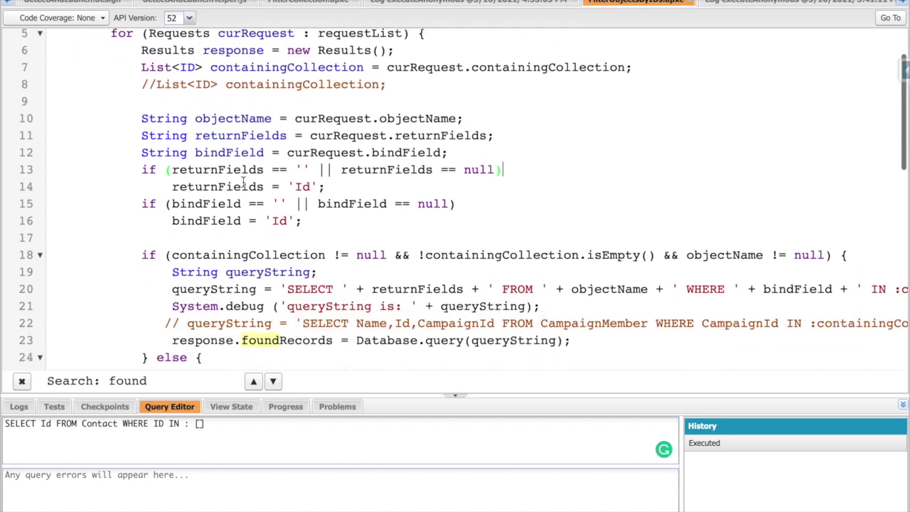
{"action": "scroll", "coordinate": [243, 182], "scroll_direction": "up", "scroll_amount": 1}
{"action": "scroll", "coordinate": [243, 182], "scroll_direction": "up", "scroll_amount": 1}
{"action": "double_click", "coordinate": [510, 76]}
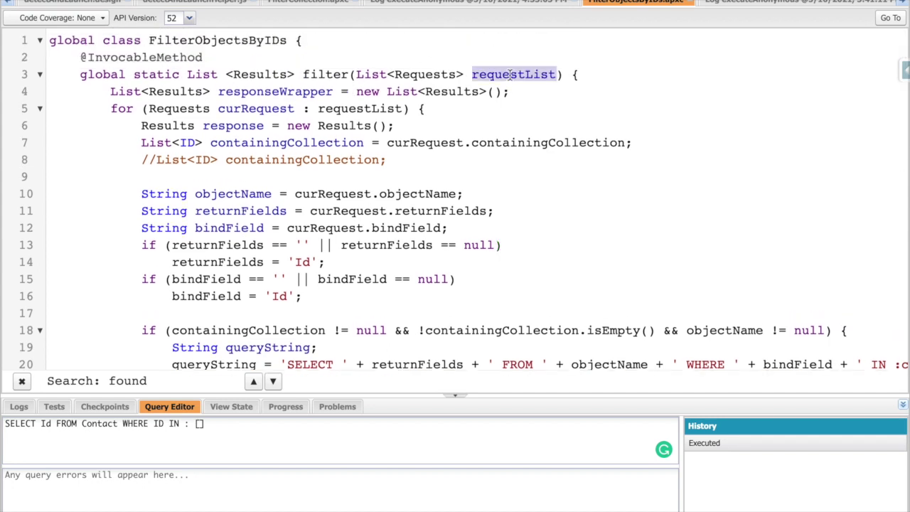
Examine how queryString combines returnFields, objectName, bindField and containingCollection, and compare it with the Contact query in the Query Editor.
{"action": "scroll", "coordinate": [282, 172], "scroll_direction": "down", "scroll_amount": 1}
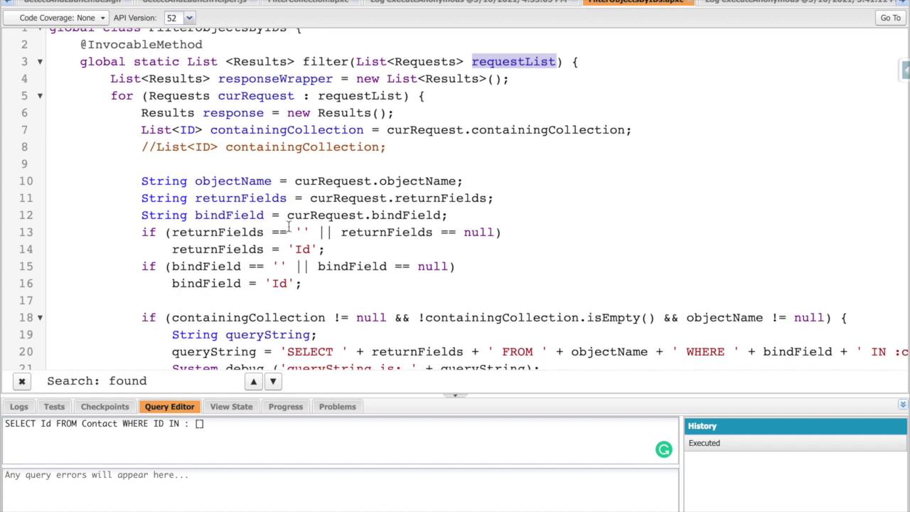
{"action": "scroll", "coordinate": [291, 256], "scroll_direction": "down", "scroll_amount": 2}
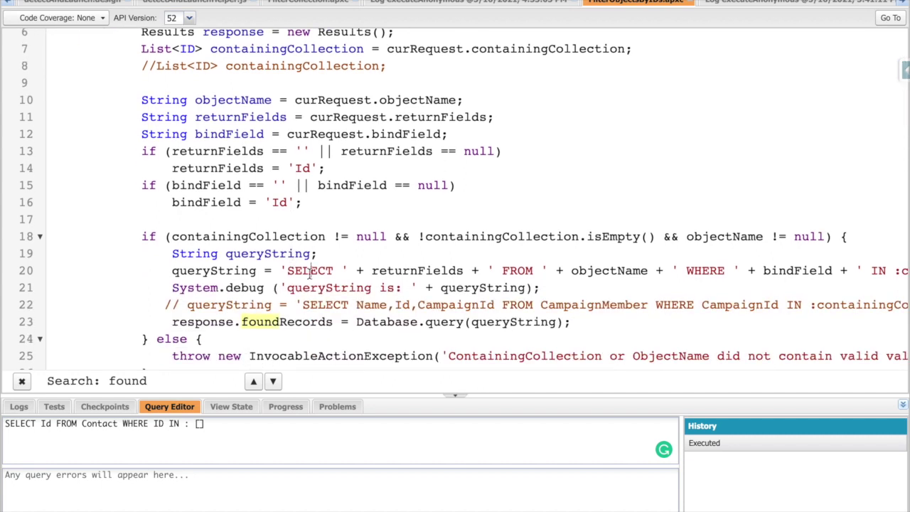
{"action": "scroll", "coordinate": [309, 274], "scroll_direction": "right", "scroll_amount": 1}
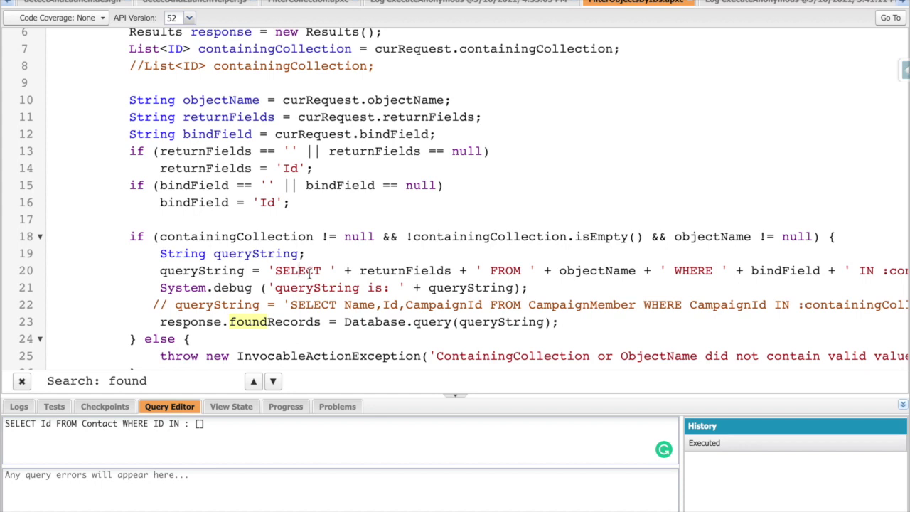
{"action": "double_click", "coordinate": [310, 274]}
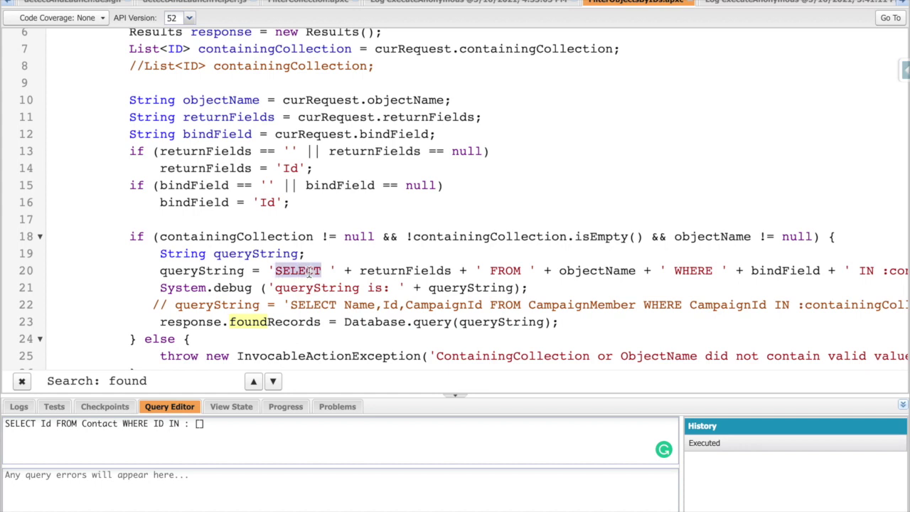
{"action": "double_click", "coordinate": [395, 274]}
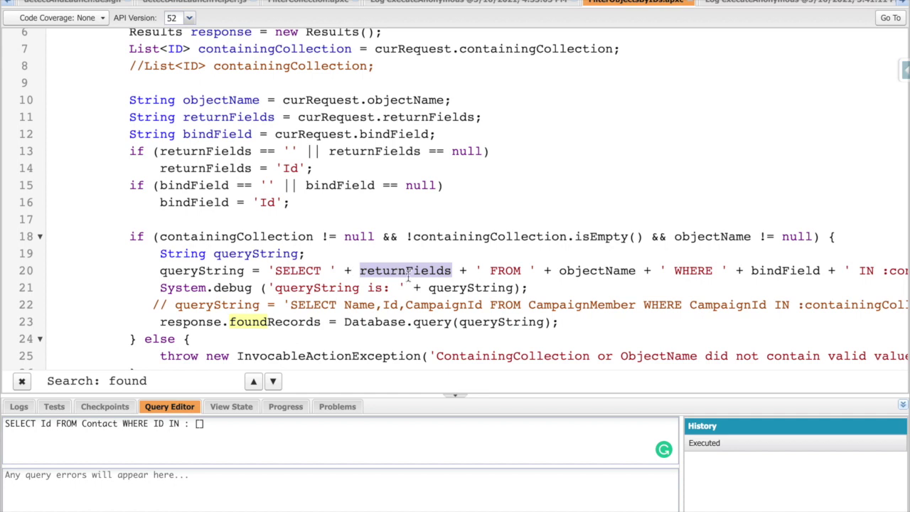
{"action": "scroll", "coordinate": [416, 274], "scroll_direction": "right", "scroll_amount": 2}
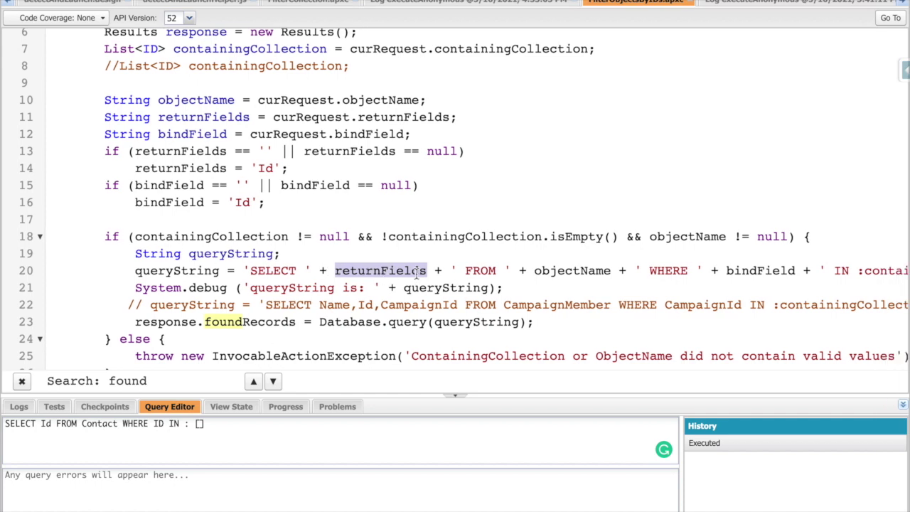
{"action": "double_click", "coordinate": [481, 274]}
{"action": "double_click", "coordinate": [594, 276]}
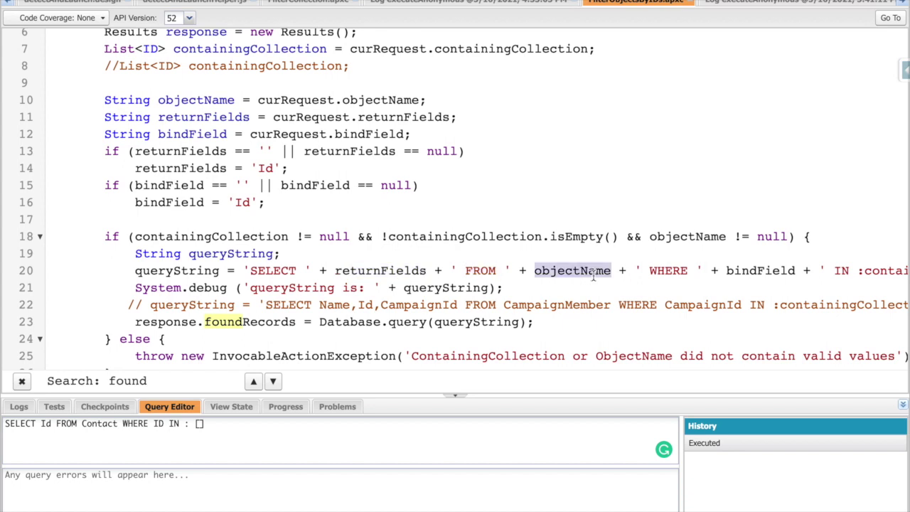
{"action": "scroll", "coordinate": [593, 275], "scroll_direction": "right", "scroll_amount": 2}
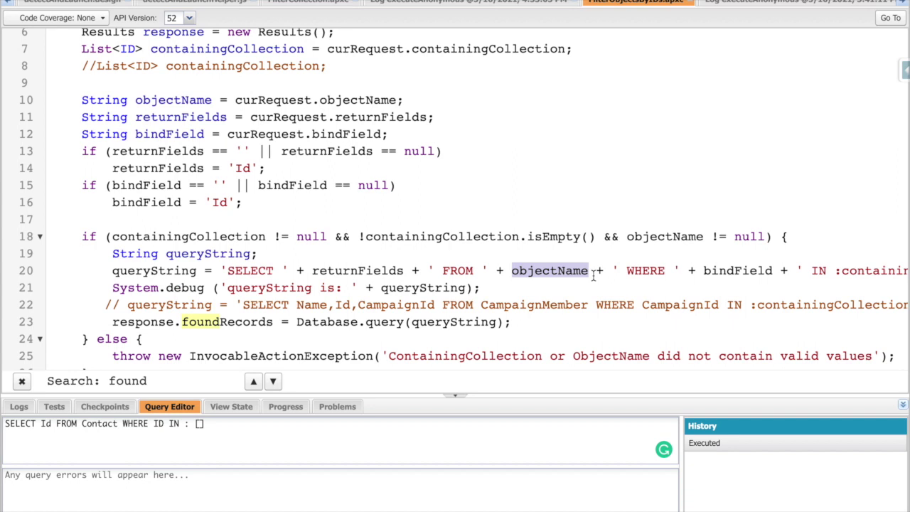
{"action": "double_click", "coordinate": [642, 273]}
{"action": "scroll", "coordinate": [641, 273], "scroll_direction": "right", "scroll_amount": 10}
{"action": "double_click", "coordinate": [636, 276]}
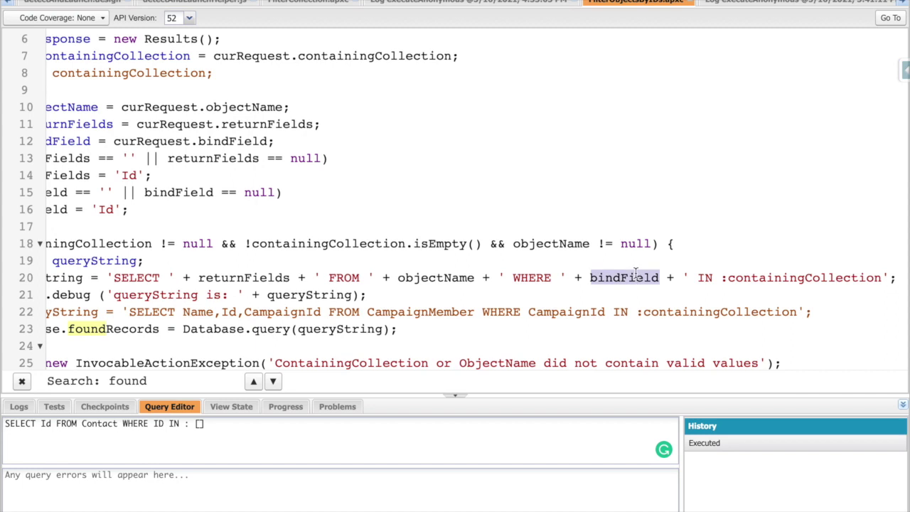
{"action": "double_click", "coordinate": [790, 278]}
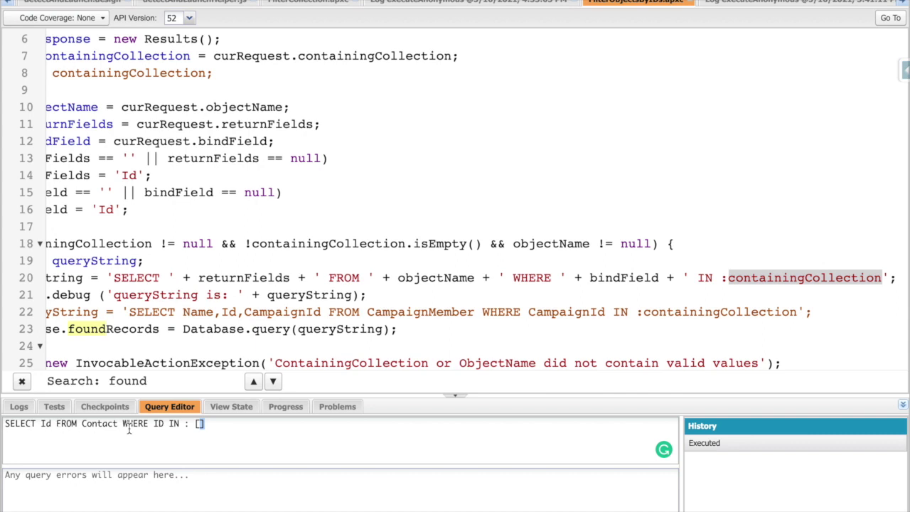
{"action": "left_click", "coordinate": [200, 424]}
Switch to Flow Builder, shift GetContactByIds slightly left, and add a new action of type Apex Action using FilterObjectsByIDs.
{"action": "key", "text": "super+Tab"}
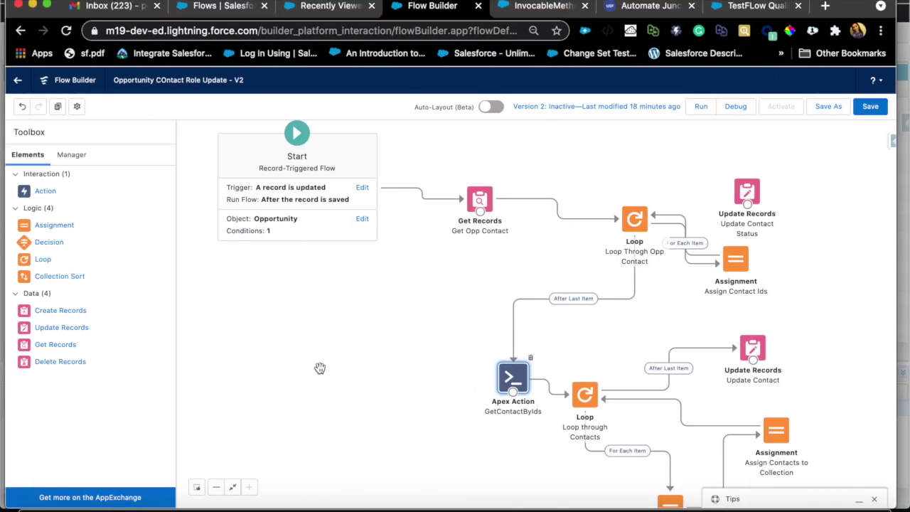
{"action": "left_click_drag", "start_coordinate": [523, 384], "coordinate": [495, 378]}
{"action": "left_click_drag", "start_coordinate": [42, 192], "coordinate": [342, 301]}
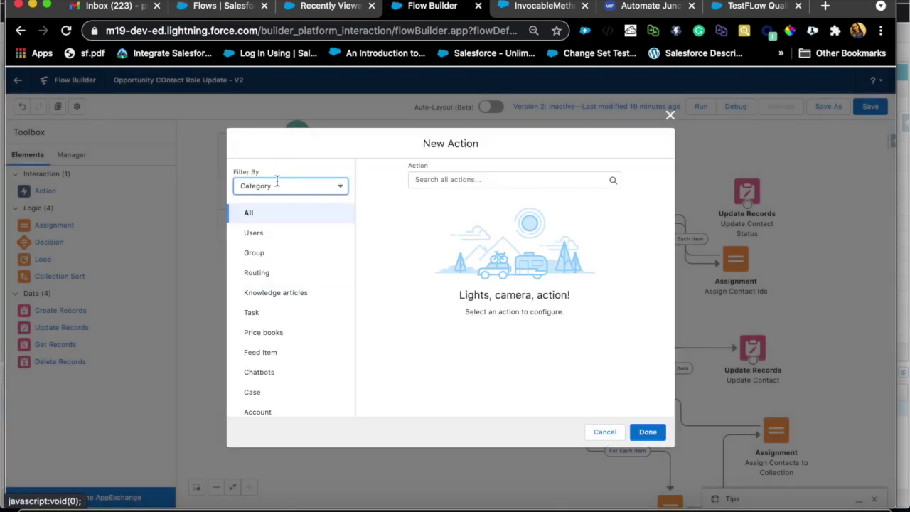
{"action": "left_click", "coordinate": [294, 187]}
{"action": "left_click", "coordinate": [264, 223]}
{"action": "left_click", "coordinate": [276, 276]}
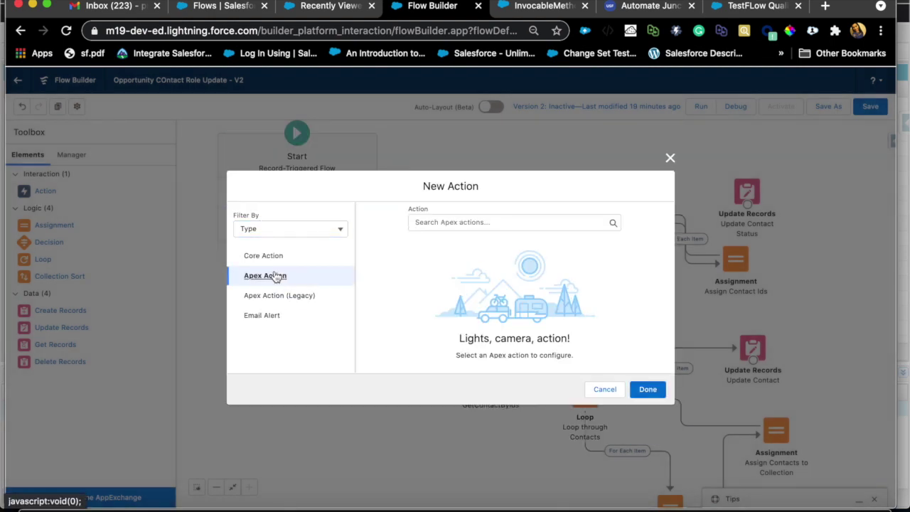
{"action": "left_click", "coordinate": [478, 224]}
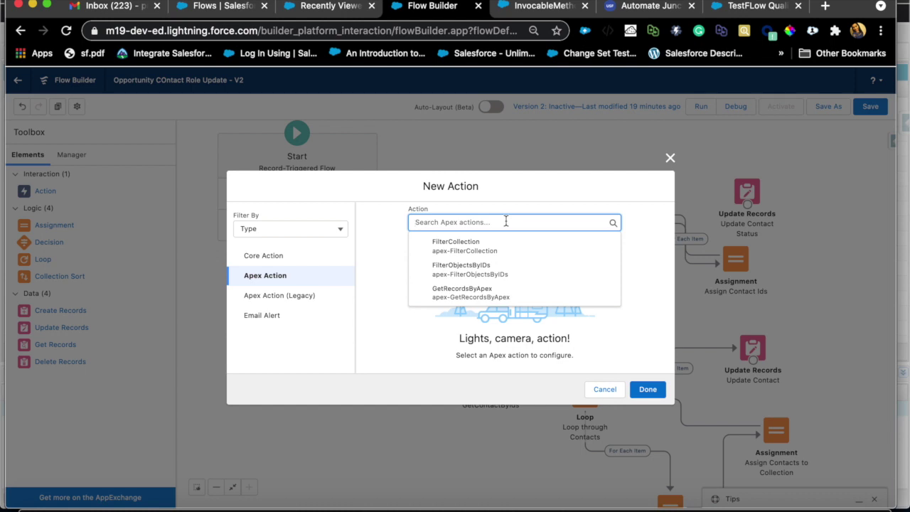
{"action": "left_click", "coordinate": [483, 277]}
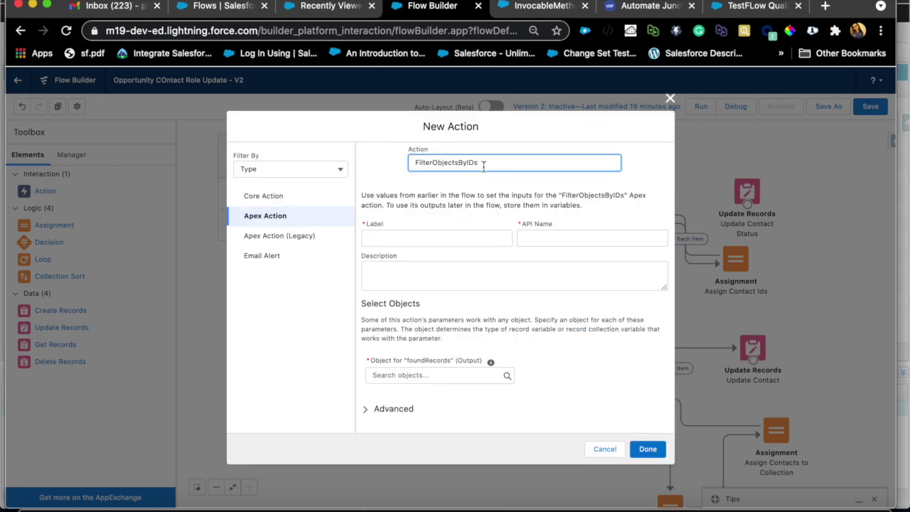
Set the object for the foundRecords output to Contact and review the resources offered for the containingCollection input.
{"action": "left_click", "coordinate": [441, 377]}
{"action": "type", "text": "Con"}
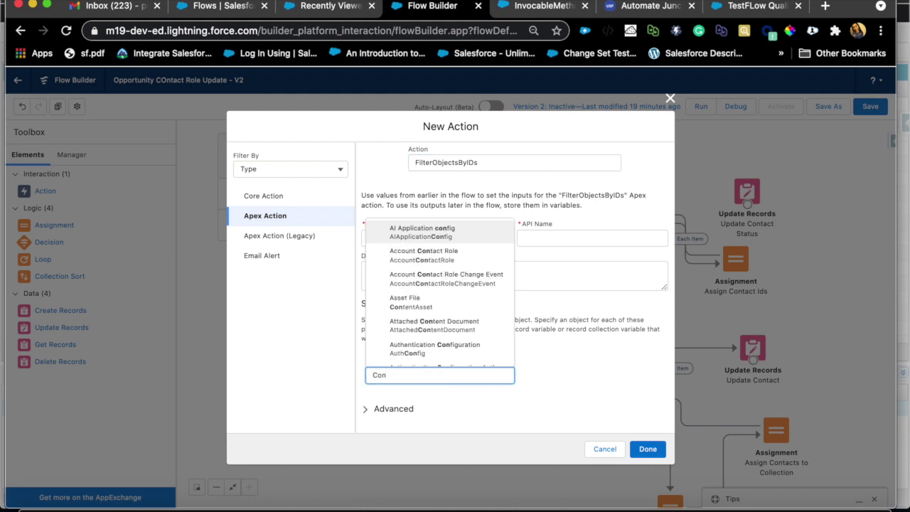
{"action": "type", "text": "ta"}
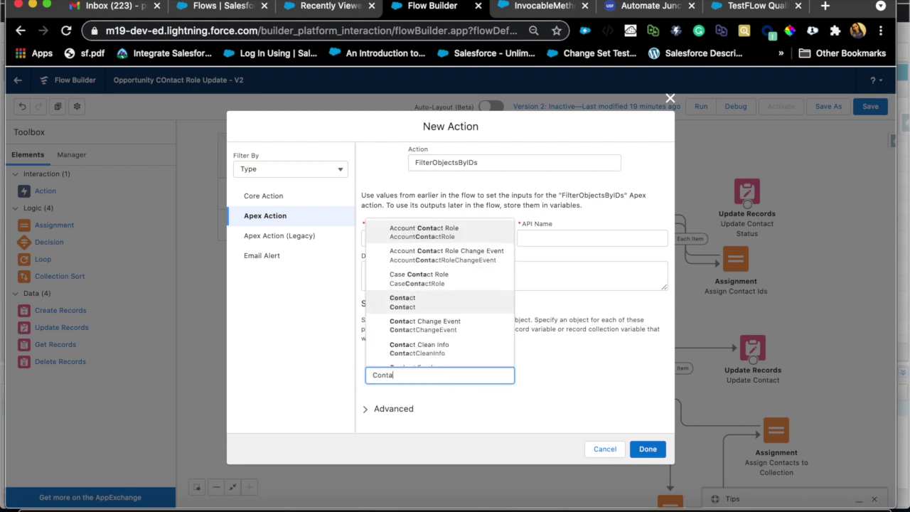
{"action": "left_click", "coordinate": [433, 302]}
{"action": "scroll", "coordinate": [457, 345], "scroll_direction": "down", "scroll_amount": 5}
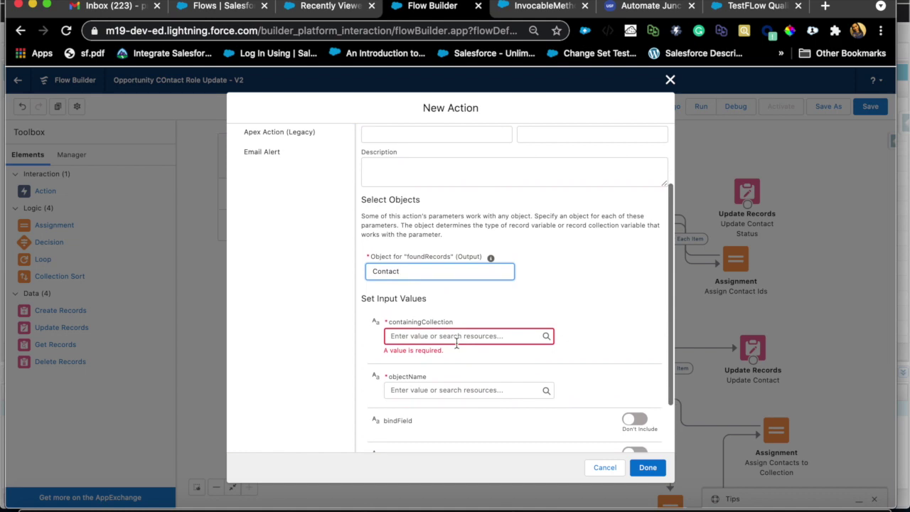
{"action": "scroll", "coordinate": [457, 344], "scroll_direction": "down", "scroll_amount": 1}
{"action": "left_click", "coordinate": [442, 299]}
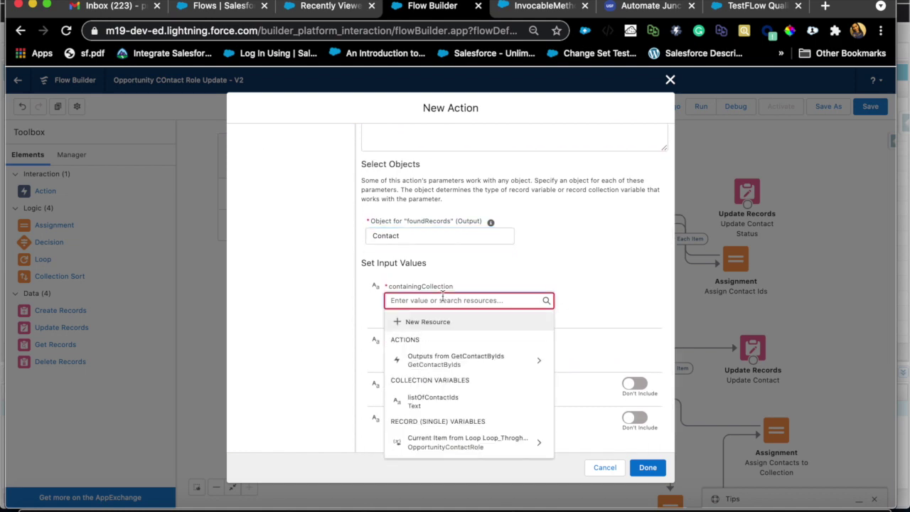
{"action": "left_click", "coordinate": [491, 269]}
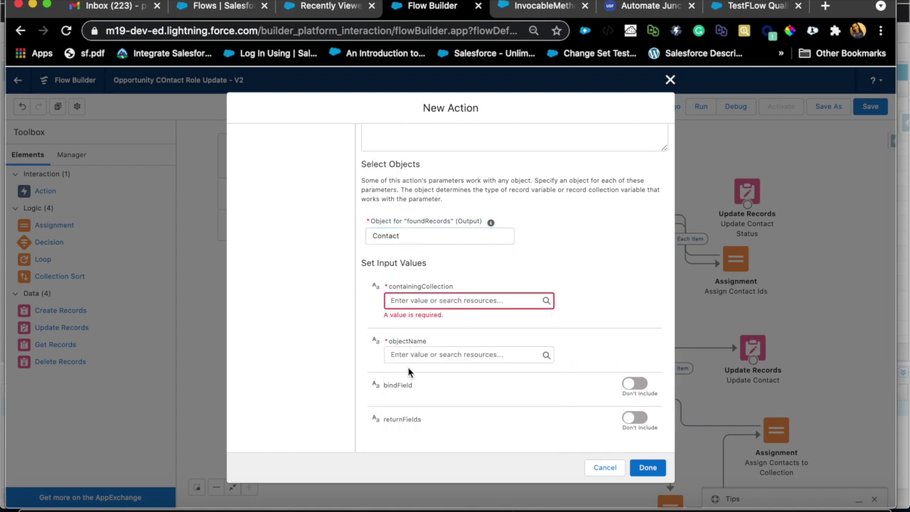
Switch to the Developer Console and examine the invocable variables declared in the Requests class of FilterObjectsByIDs.
{"action": "scroll", "coordinate": [407, 399], "scroll_direction": "down", "scroll_amount": 1}
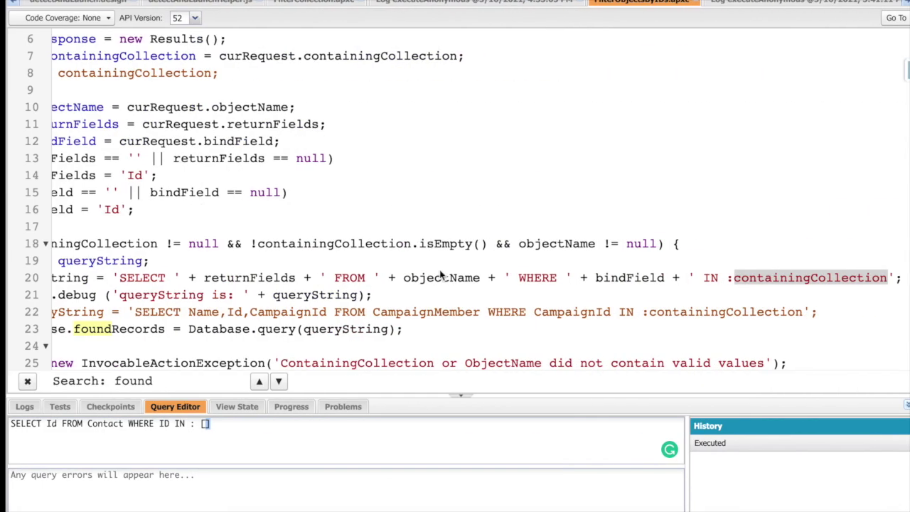
{"action": "scroll", "coordinate": [439, 278], "scroll_direction": "up", "scroll_amount": 15}
{"action": "scroll", "coordinate": [438, 278], "scroll_direction": "down", "scroll_amount": 4}
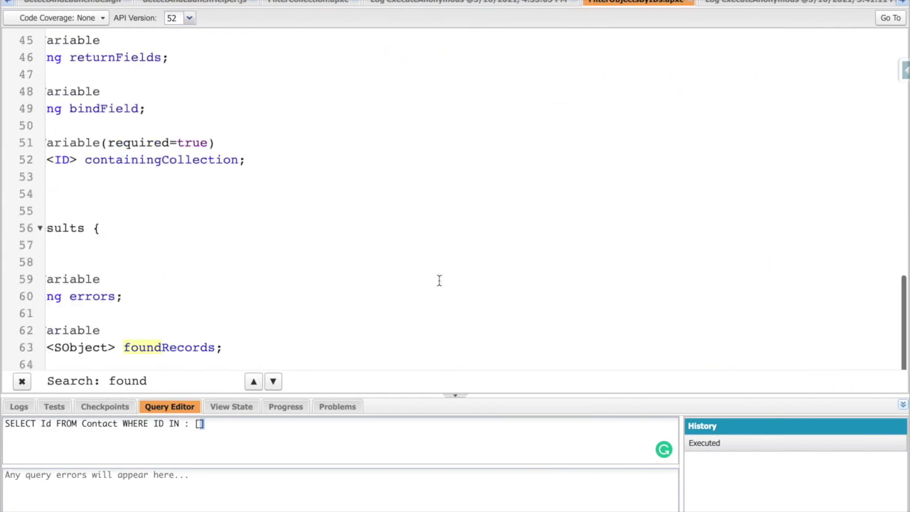
{"action": "scroll", "coordinate": [439, 280], "scroll_direction": "up", "scroll_amount": 3}
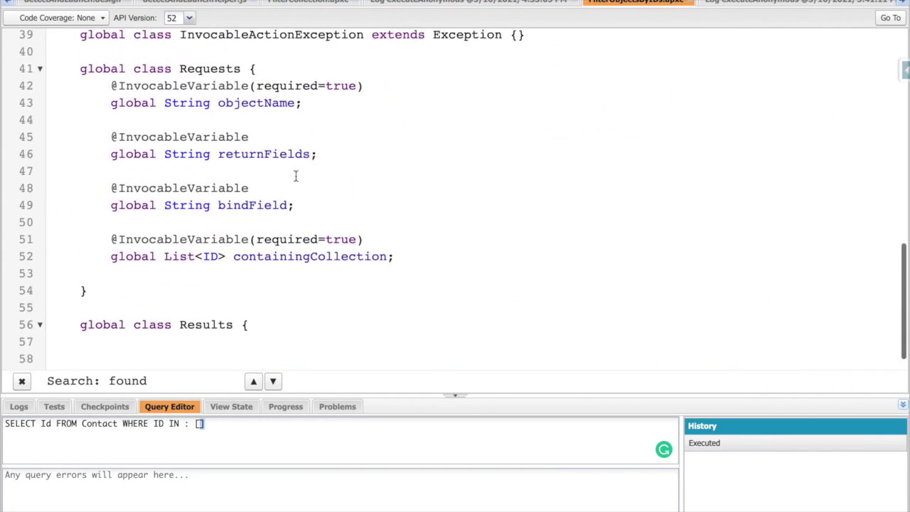
{"action": "scroll", "coordinate": [222, 194], "scroll_direction": "down", "scroll_amount": 1}
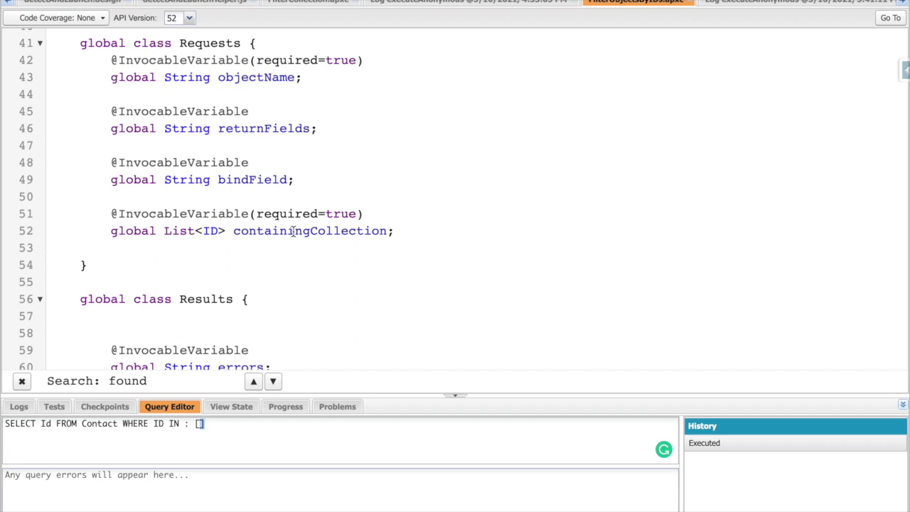
Switch back to Flow Builder and set the new action's containingCollection input to the listOfContactIds collection variable.
{"action": "key", "text": "ctrl+Left"}
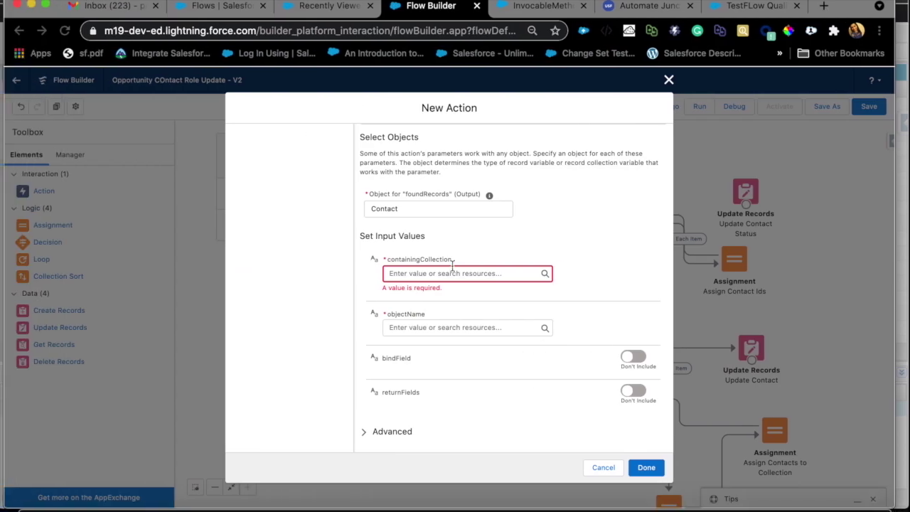
{"action": "left_click", "coordinate": [444, 275]}
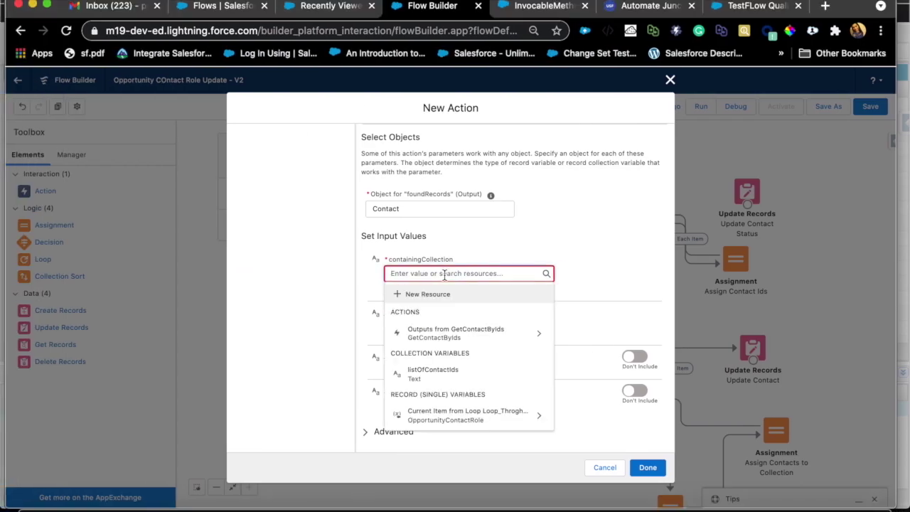
{"action": "type", "text": "listOfContactIds}"}
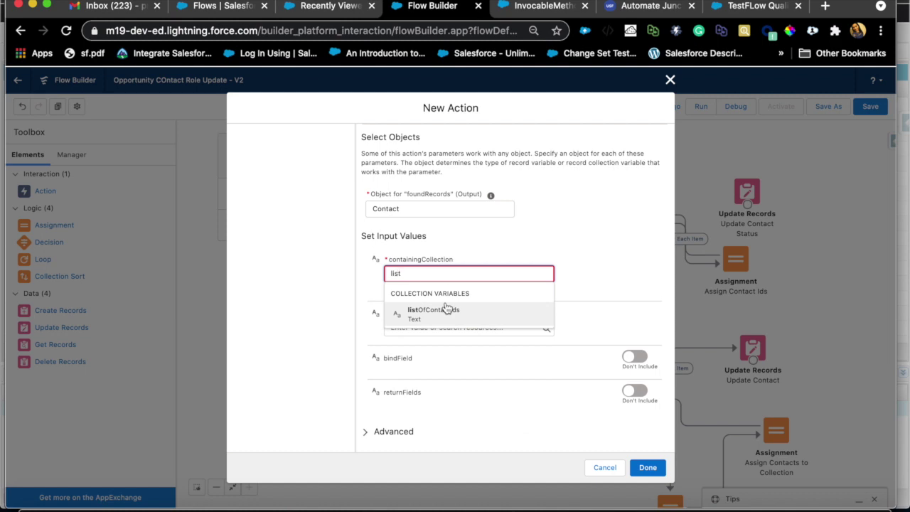
{"action": "left_click", "coordinate": [446, 311]}
{"action": "left_click", "coordinate": [469, 271]}
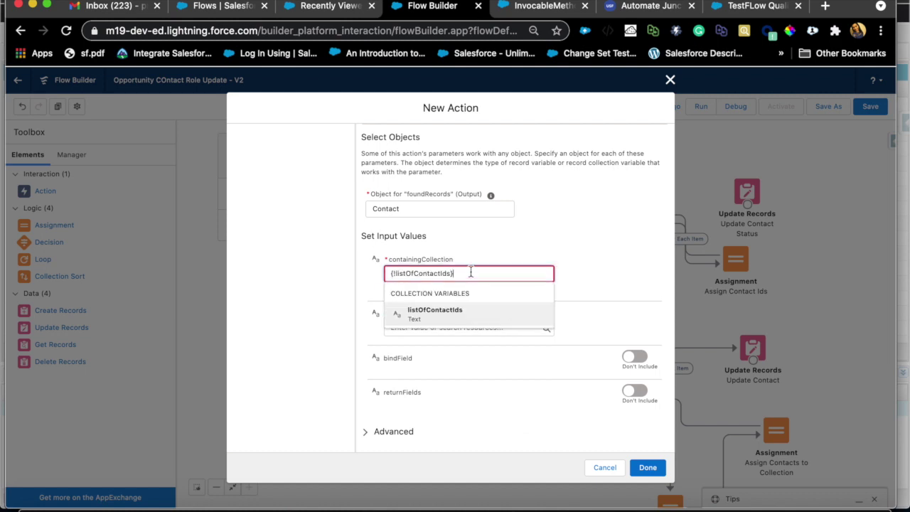
{"action": "left_click", "coordinate": [537, 247]}
Set the new action's objectName input to Contact.
{"action": "left_click", "coordinate": [454, 323]}
{"action": "type", "text": "C"}
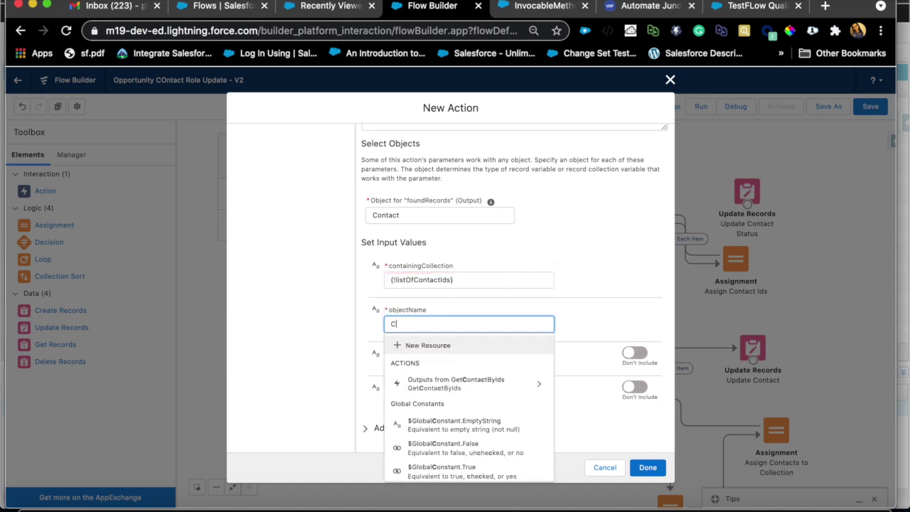
{"action": "type", "text": "ontact"}
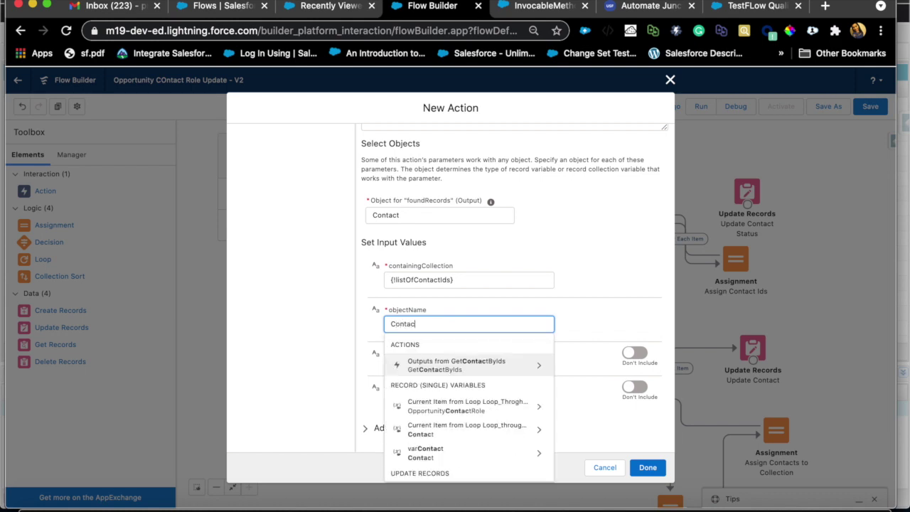
{"action": "left_click", "coordinate": [527, 298]}
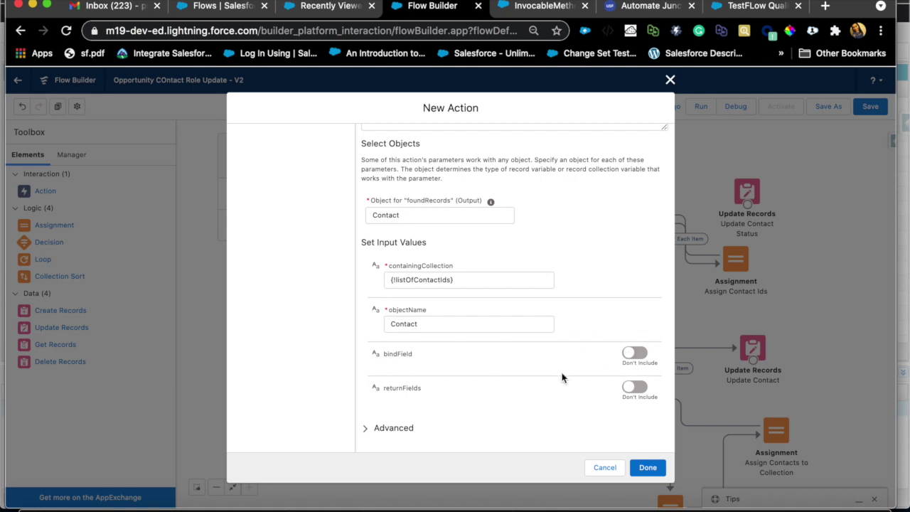
Include the returnFields input with the value "Id, Status__c", review the action's advanced settings, and close the new action without saving.
{"action": "left_click", "coordinate": [643, 387]}
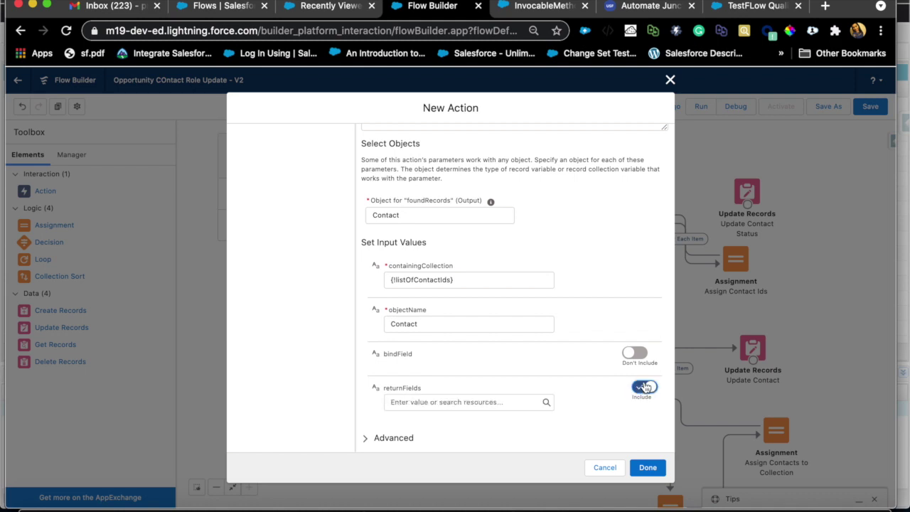
{"action": "left_click", "coordinate": [485, 402]}
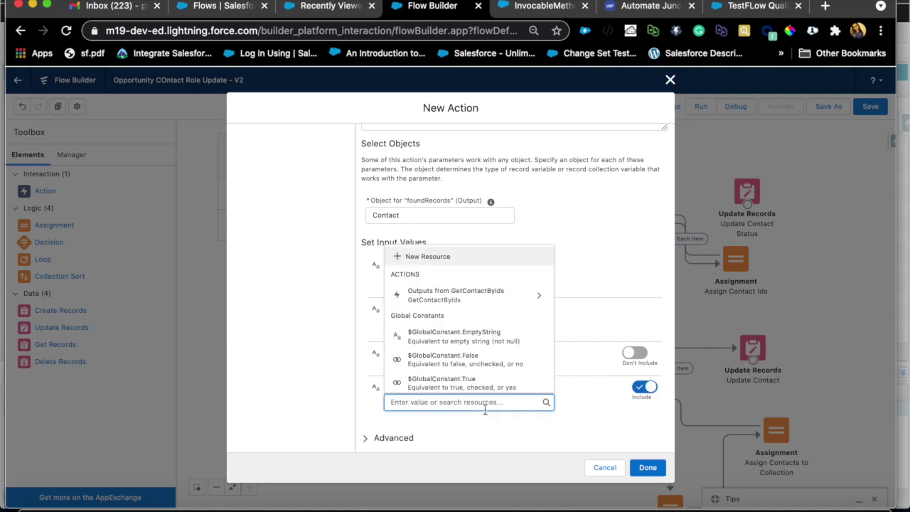
{"action": "type", "text": "Id, Status__c"}
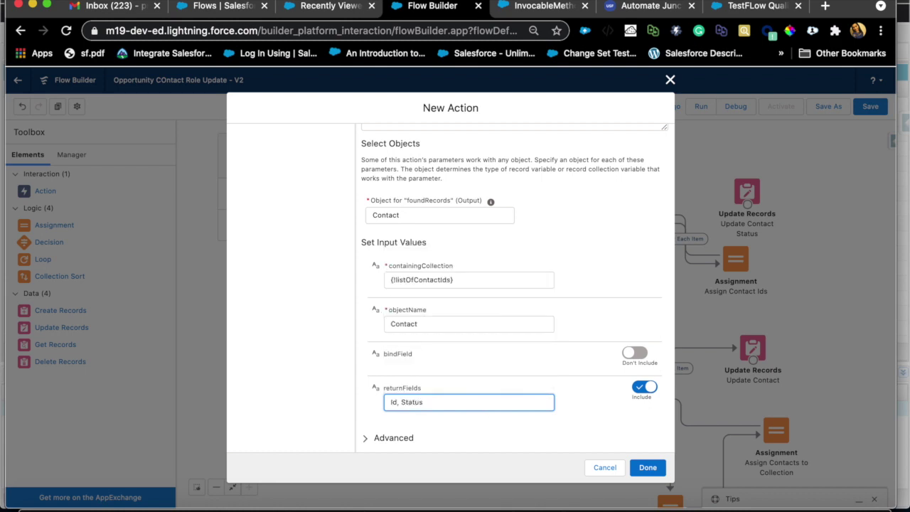
{"action": "left_click", "coordinate": [486, 439]}
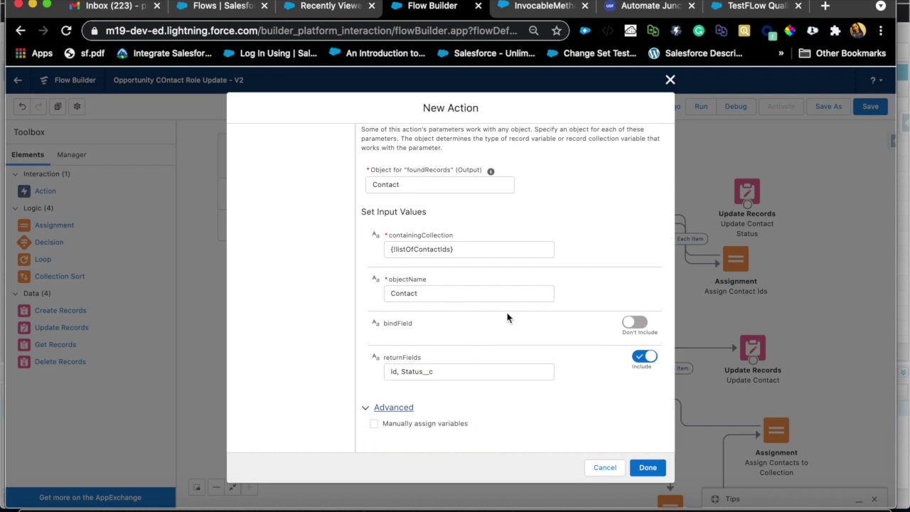
{"action": "scroll", "coordinate": [498, 313], "scroll_direction": "up", "scroll_amount": 3}
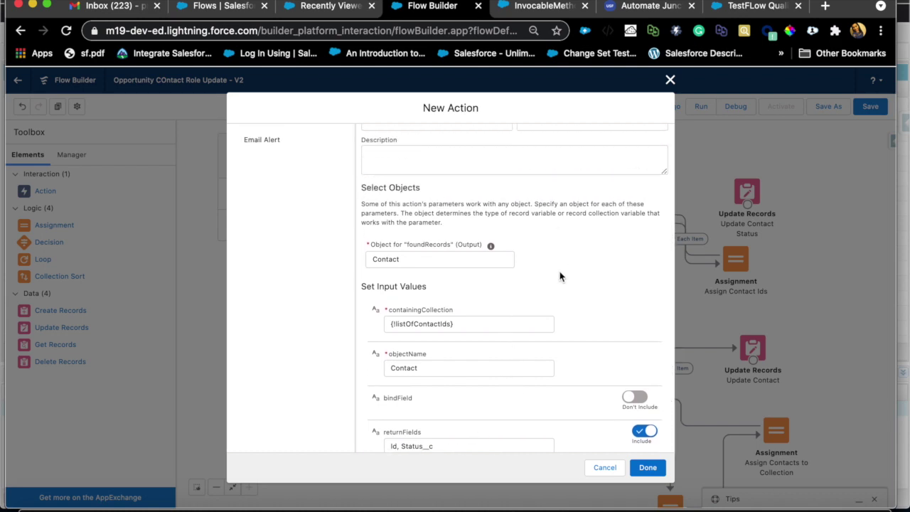
{"action": "left_click", "coordinate": [671, 83]}
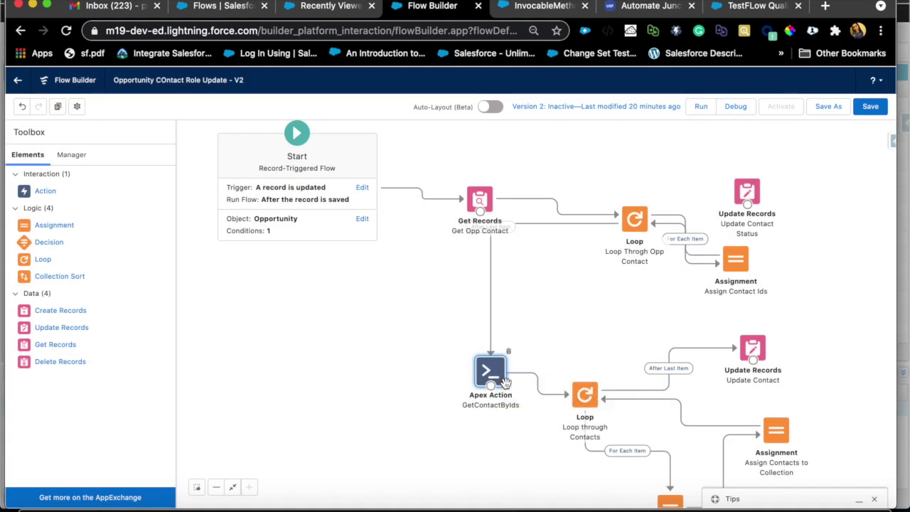
Open the Loop through Contacts element, examine its collection variable and iteration direction, and close it unchanged.
{"action": "double_click", "coordinate": [582, 397]}
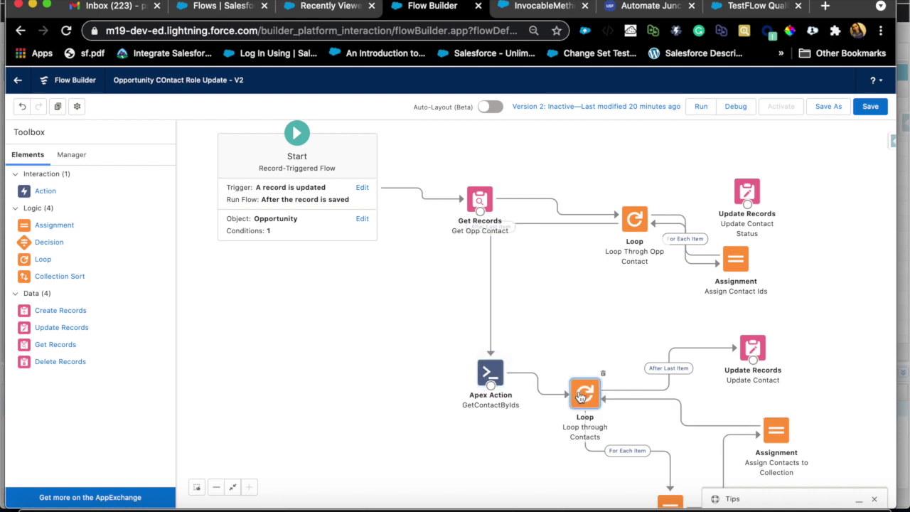
{"action": "left_click", "coordinate": [378, 278]}
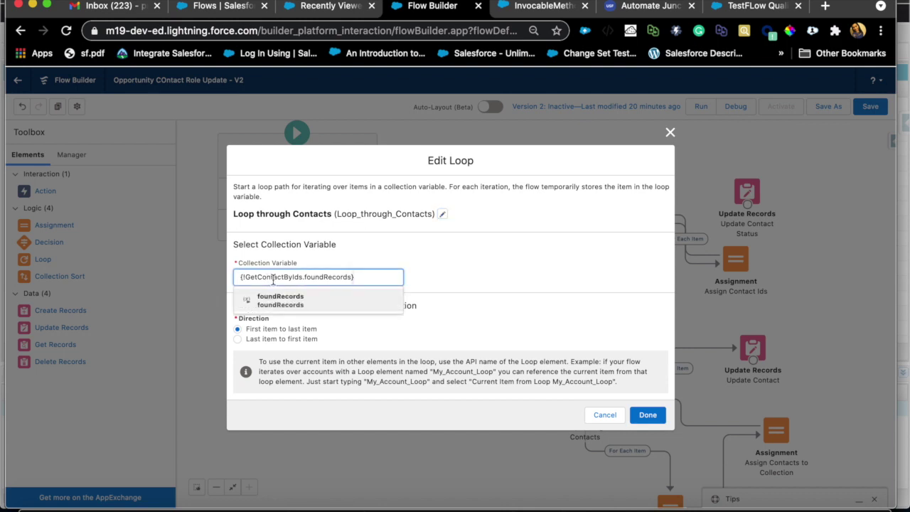
{"action": "double_click", "coordinate": [336, 277]}
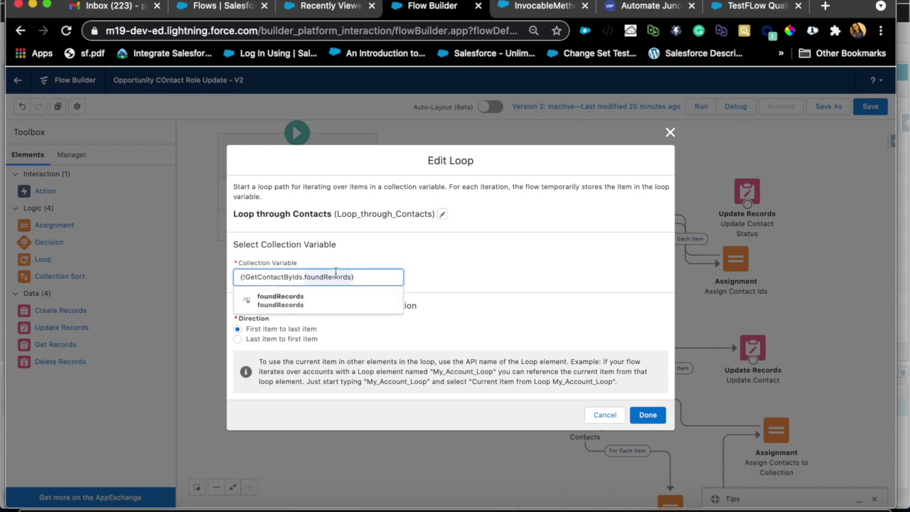
{"action": "left_click", "coordinate": [455, 289]}
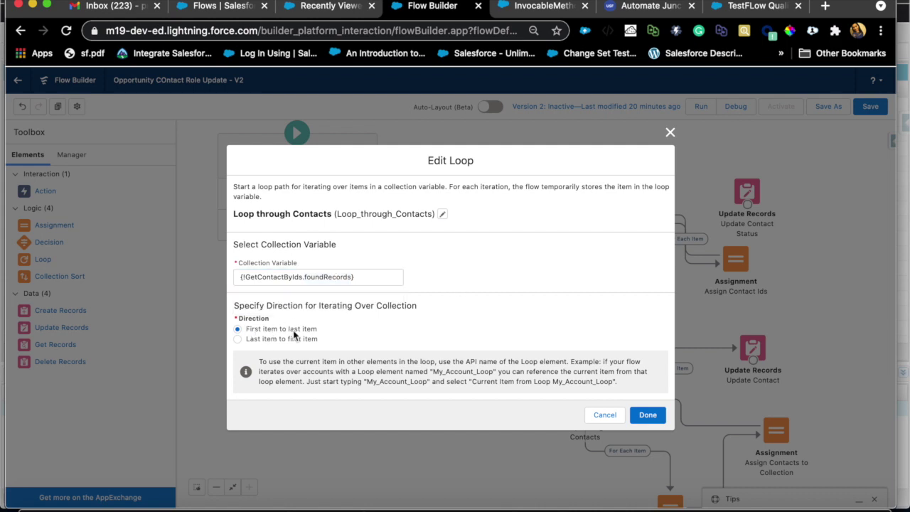
{"action": "left_click", "coordinate": [670, 133]}
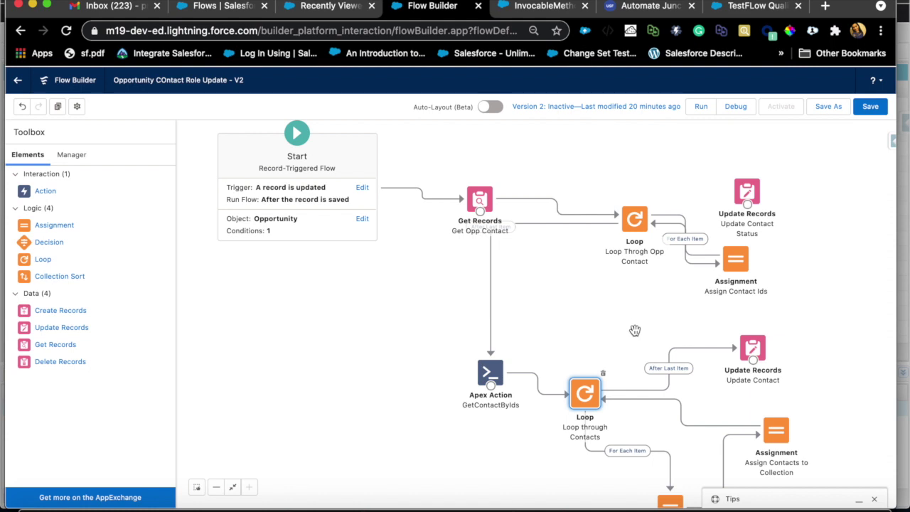
In the Assign Contacts assignment, reselect Status__c of the Loop through Contacts current item as the variable, keep the value Closed Oppty, and save the element.
{"action": "left_click_drag", "start_coordinate": [565, 473], "coordinate": [415, 418]}
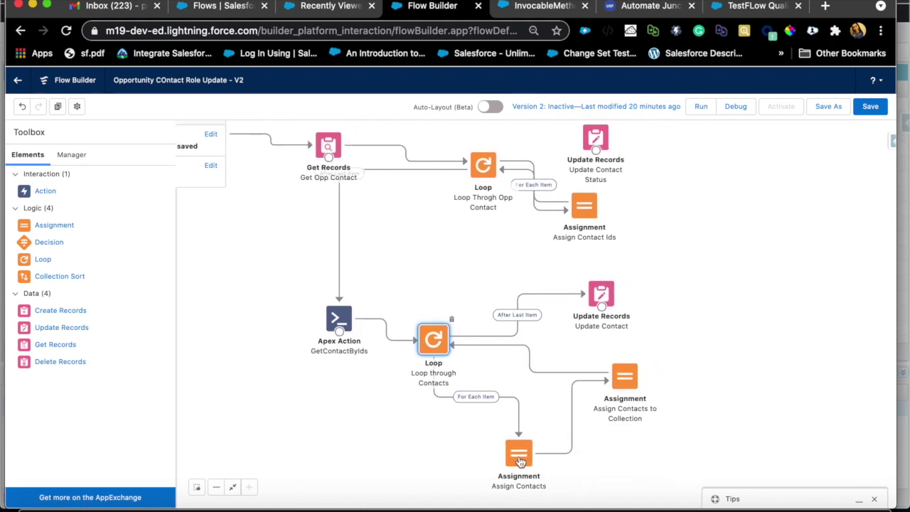
{"action": "double_click", "coordinate": [520, 461]}
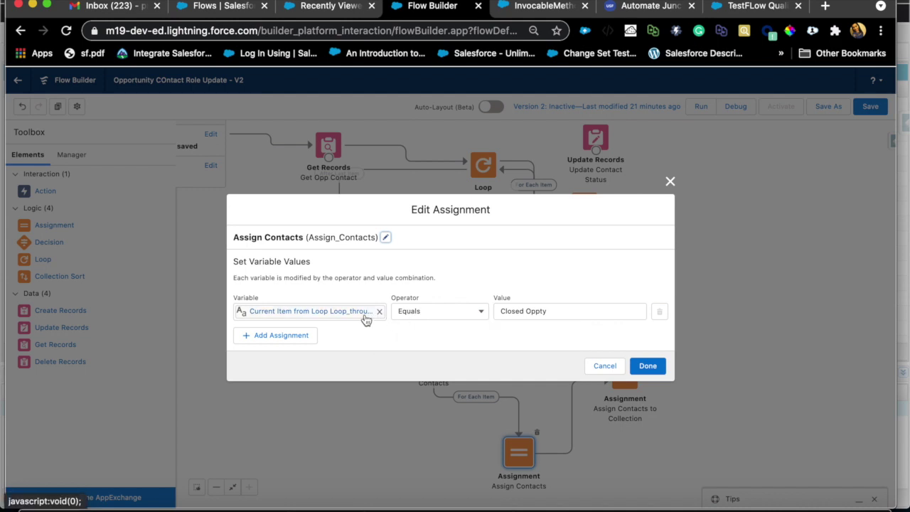
{"action": "left_click", "coordinate": [379, 311]}
{"action": "left_click", "coordinate": [337, 310]}
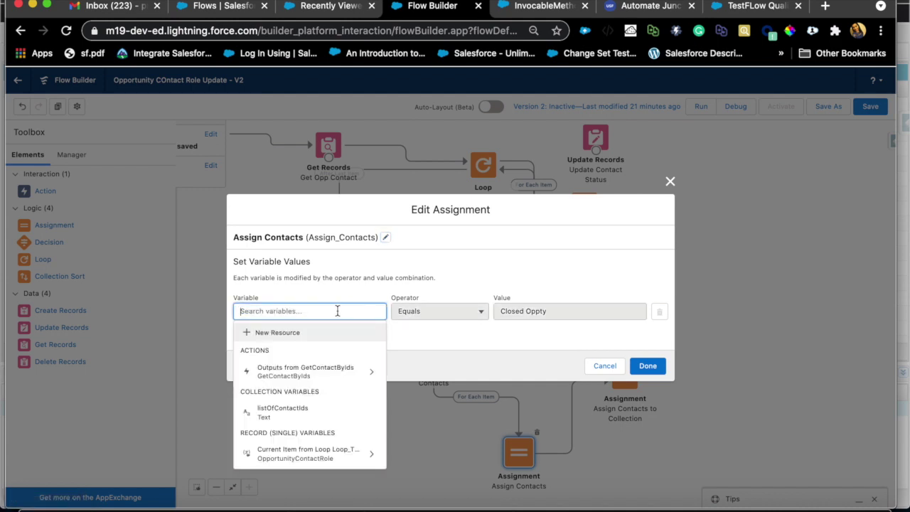
{"action": "type", "text": "loop"}
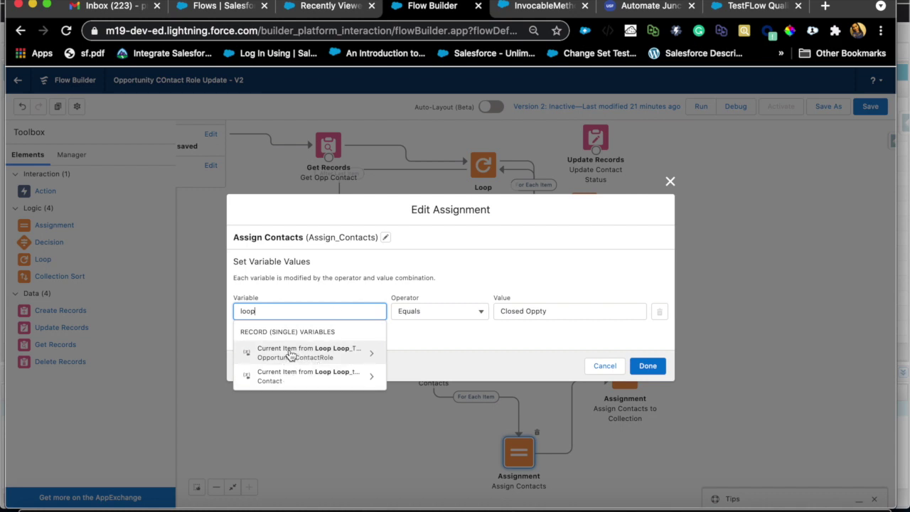
{"action": "left_click", "coordinate": [300, 379]}
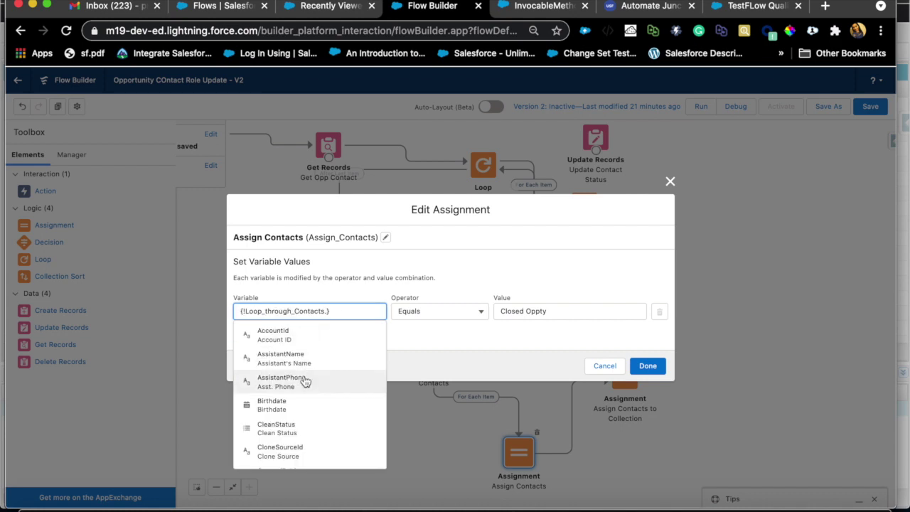
{"action": "type", "text": "stat"}
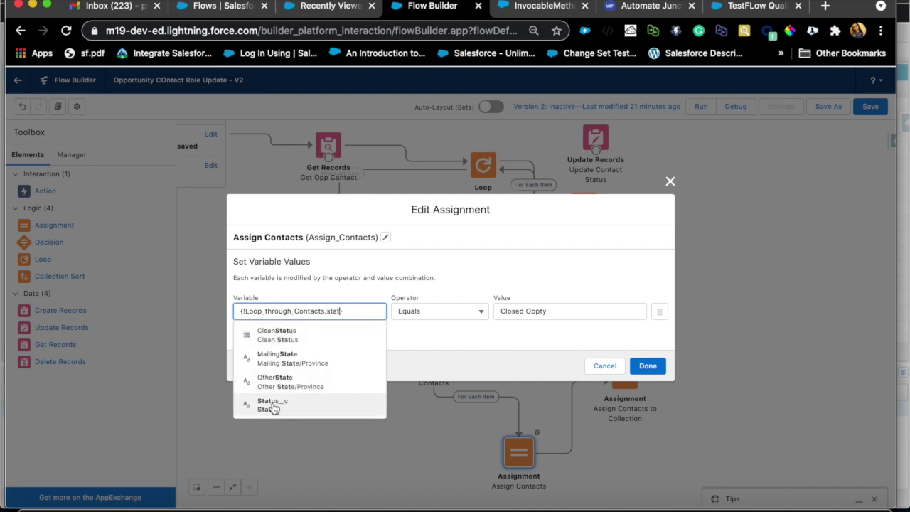
{"action": "left_click", "coordinate": [286, 400]}
{"action": "left_click", "coordinate": [414, 355]}
{"action": "double_click", "coordinate": [525, 310]}
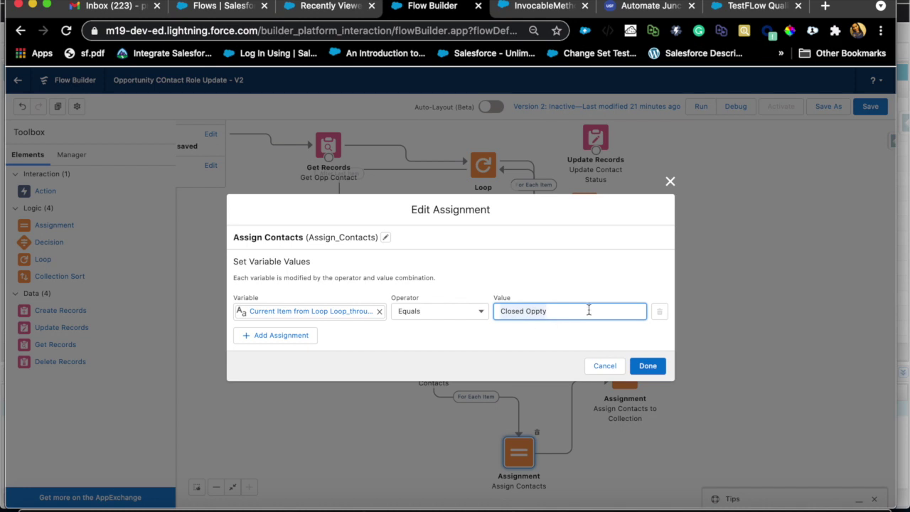
{"action": "left_click", "coordinate": [642, 368]}
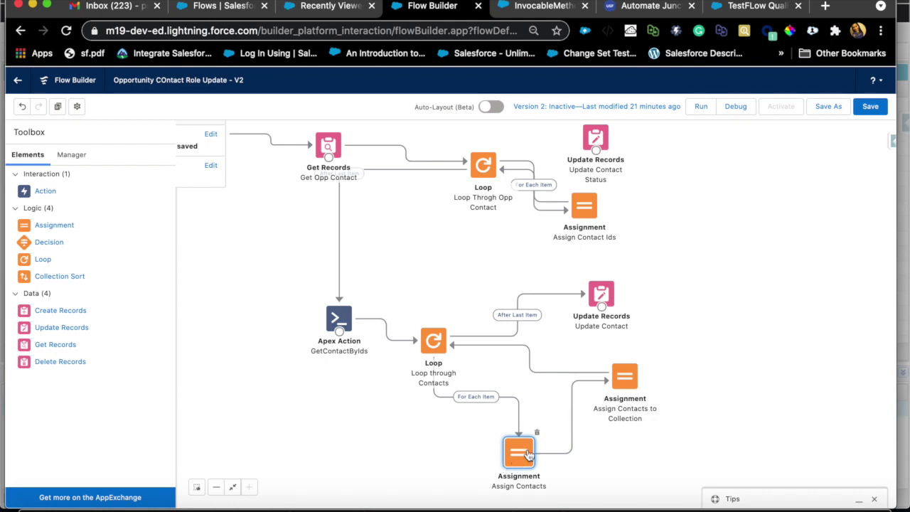
In Assign Contacts to Collection, reselect the current item from Loop_through_Contacts as the value added to listContact and save the element.
{"action": "double_click", "coordinate": [630, 385]}
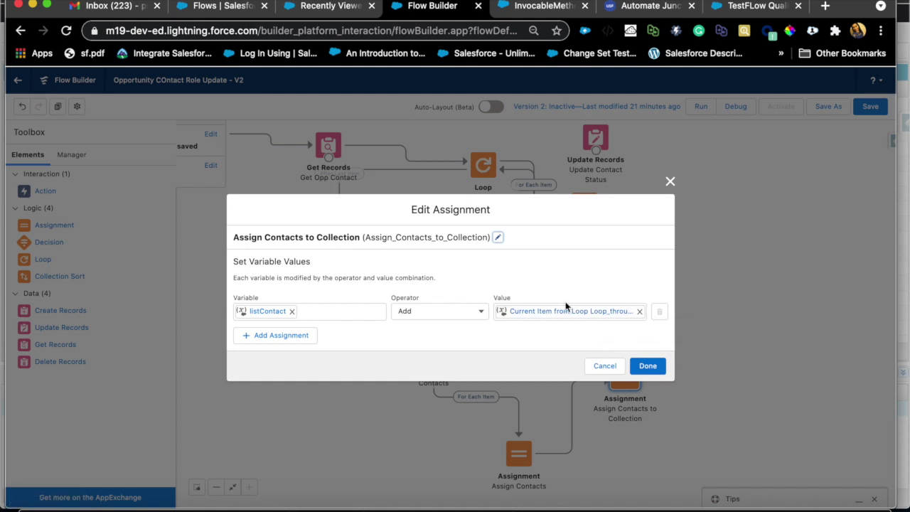
{"action": "left_click", "coordinate": [640, 314]}
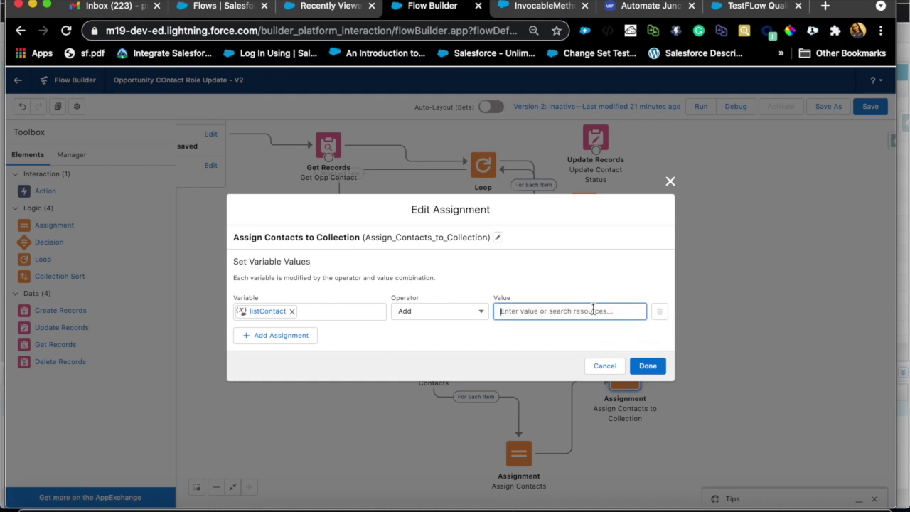
{"action": "type", "text": "loop"}
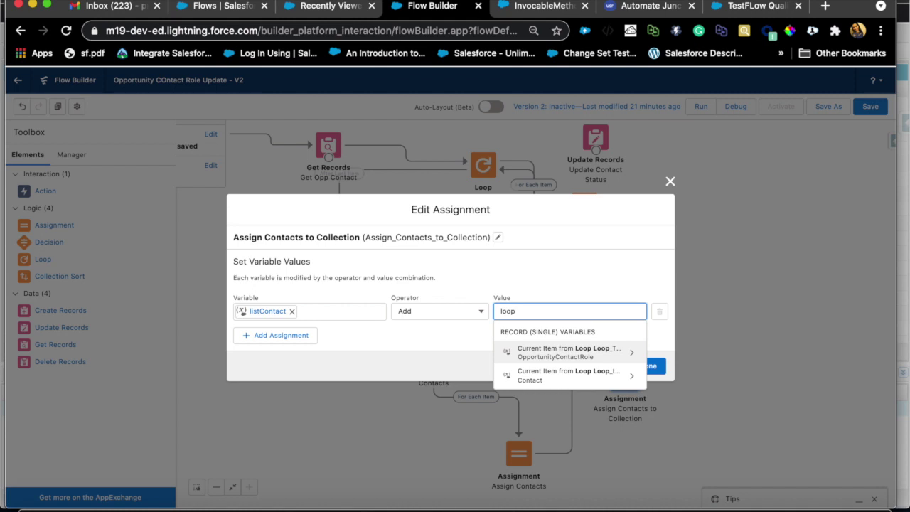
{"action": "left_click", "coordinate": [549, 382]}
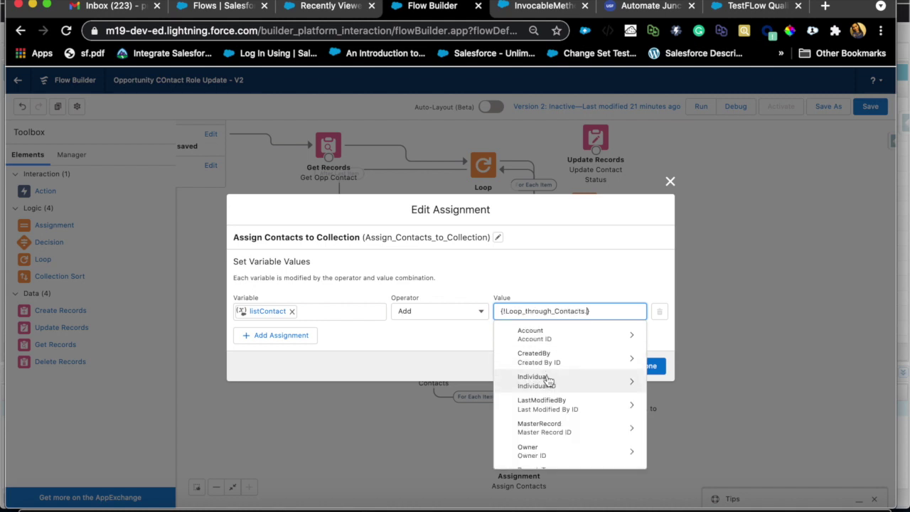
{"action": "key", "text": "BackSpace"}
{"action": "left_click", "coordinate": [587, 286]}
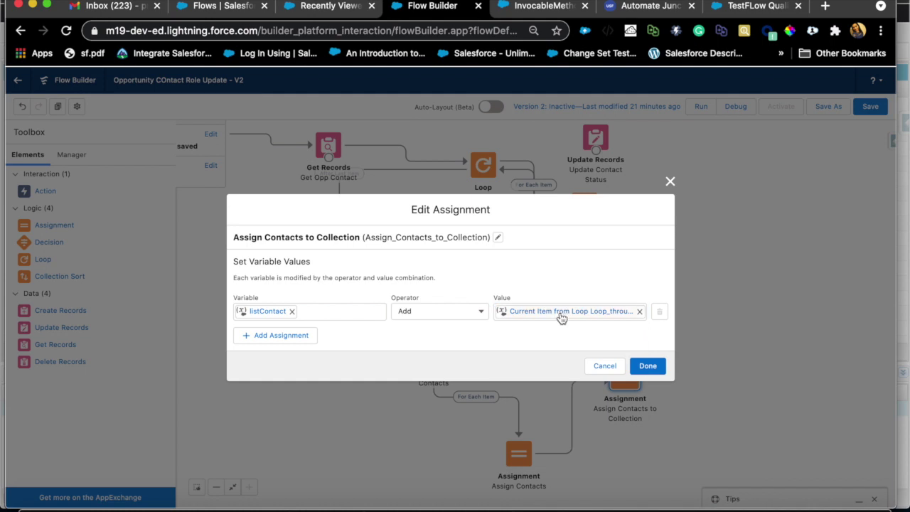
{"action": "left_click", "coordinate": [646, 365]}
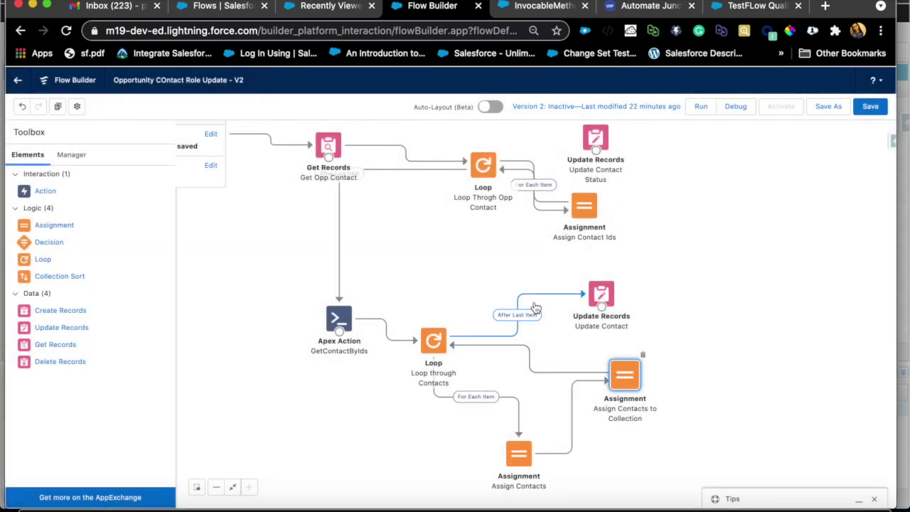
Review the record collection used by the Update Contact element, close it, and reposition the element farther right of the contacts loop.
{"action": "double_click", "coordinate": [602, 301]}
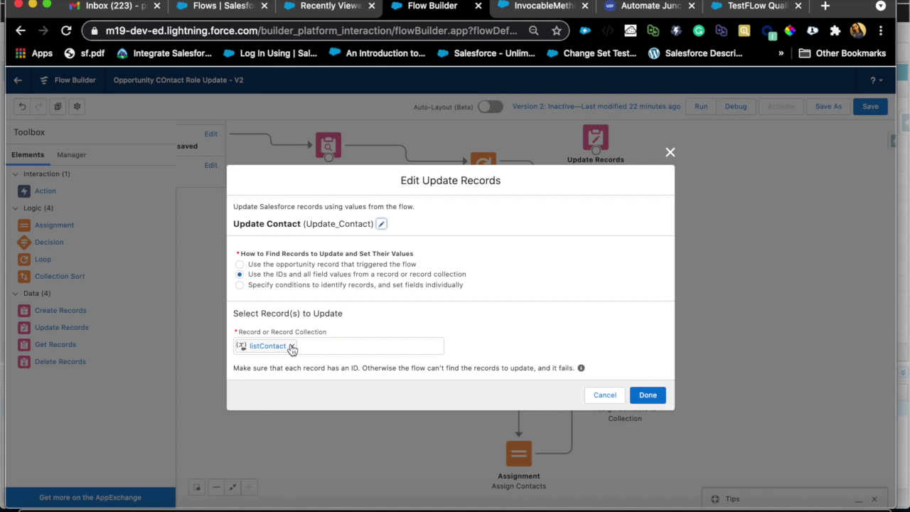
{"action": "left_click", "coordinate": [669, 153]}
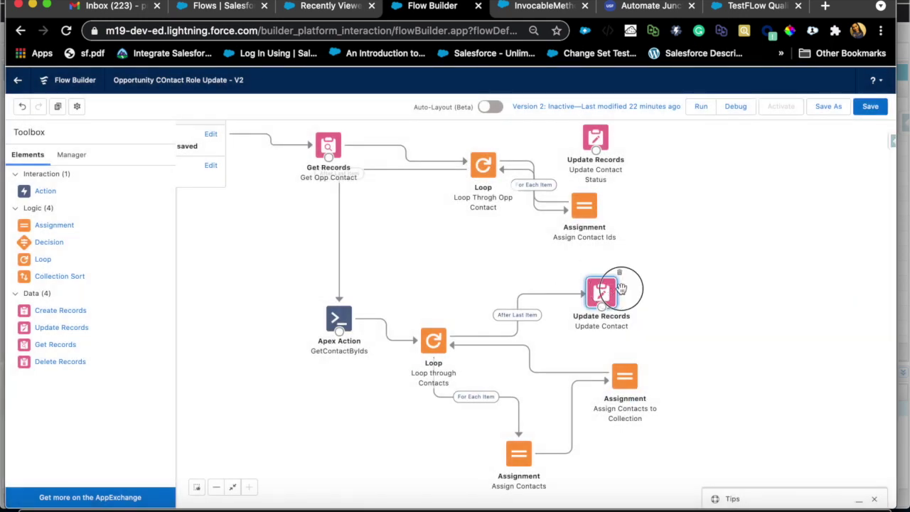
{"action": "left_click_drag", "start_coordinate": [610, 293], "coordinate": [698, 302]}
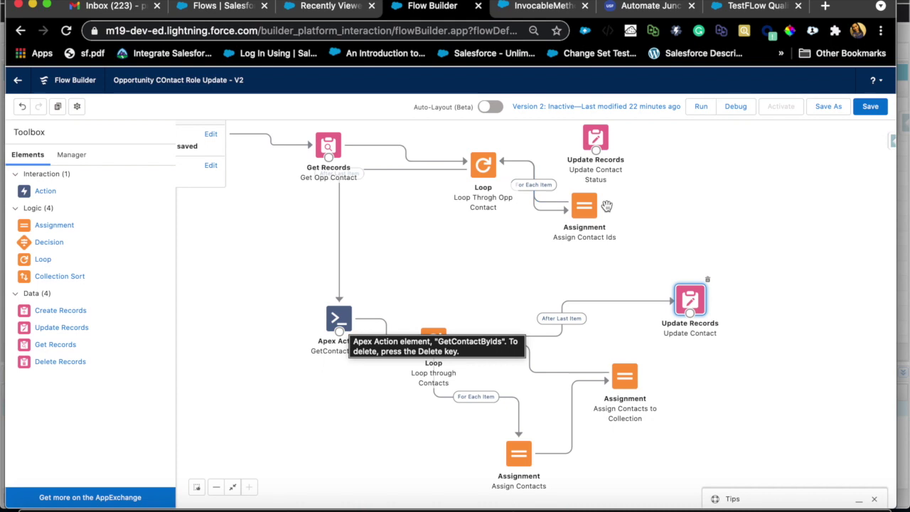
Debug the flow without its unsaved changes on the TestFLow Qualification opportunity, skipping the start condition requirements.
{"action": "left_click", "coordinate": [736, 104]}
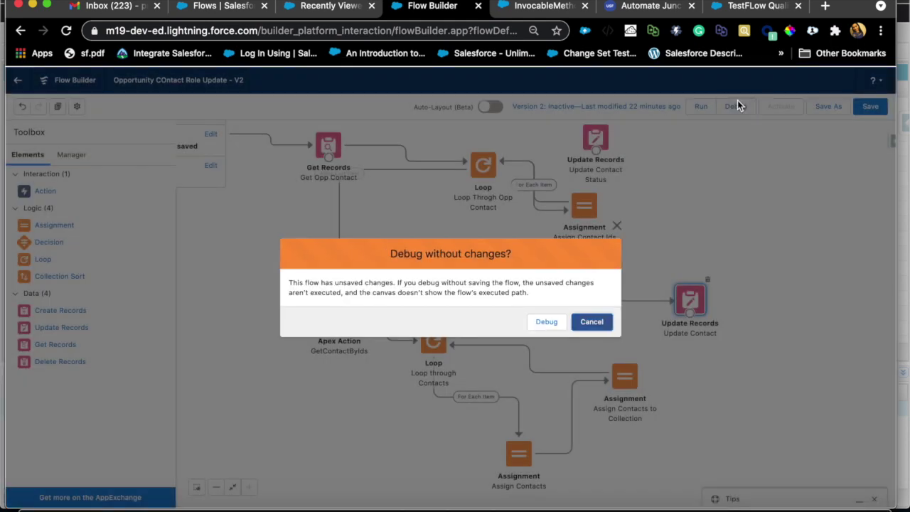
{"action": "left_click", "coordinate": [547, 321]}
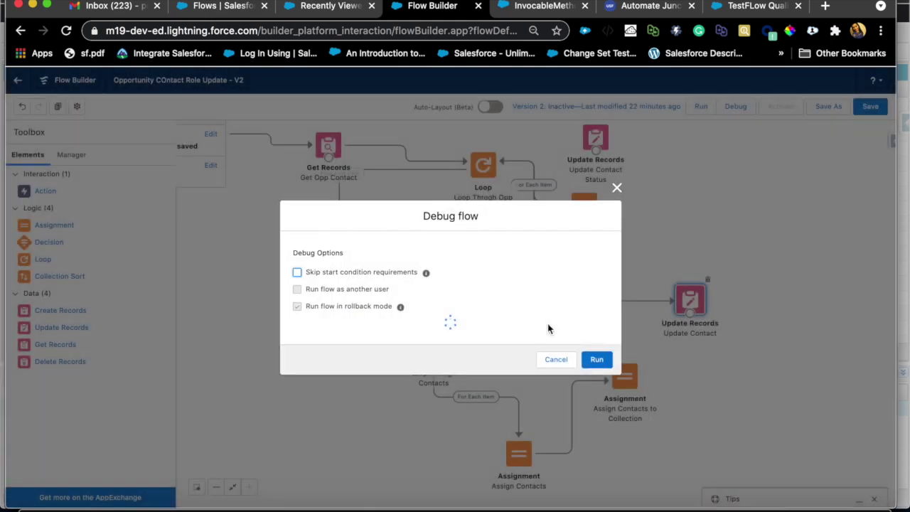
{"action": "left_click", "coordinate": [451, 351]}
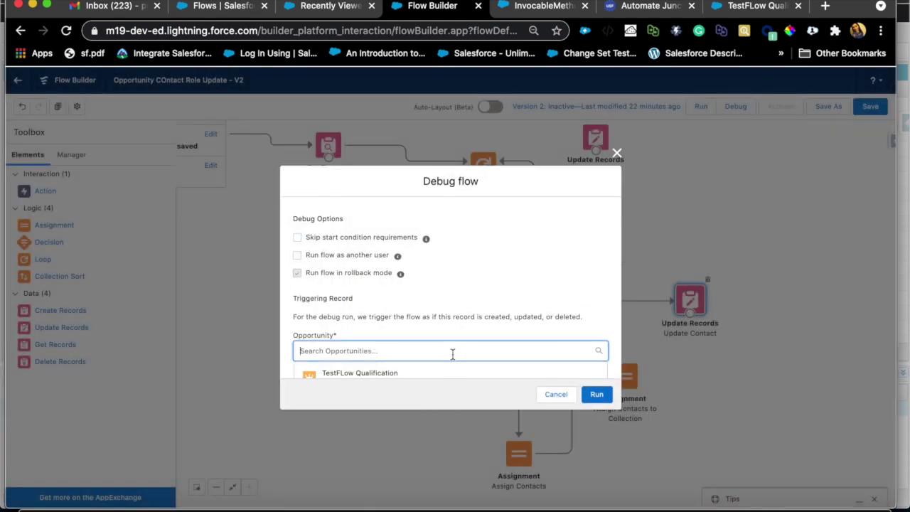
{"action": "left_click", "coordinate": [421, 374]}
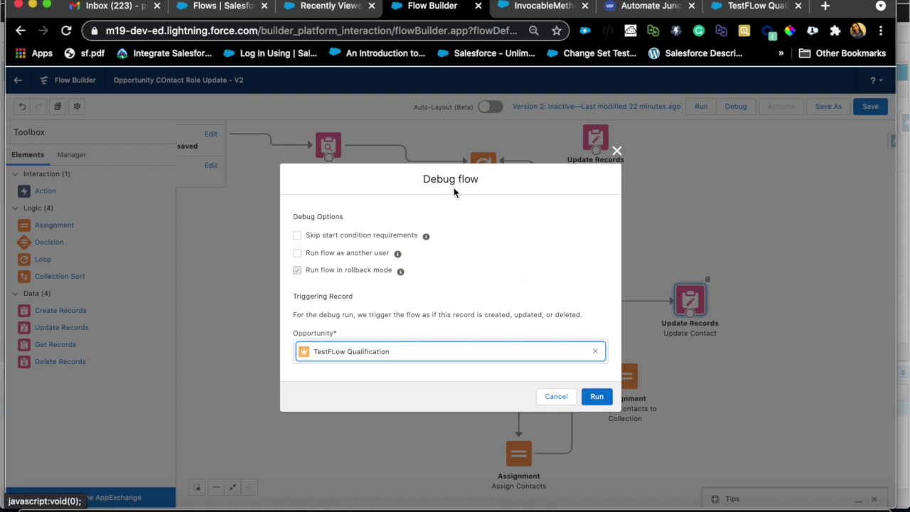
{"action": "left_click", "coordinate": [298, 236]}
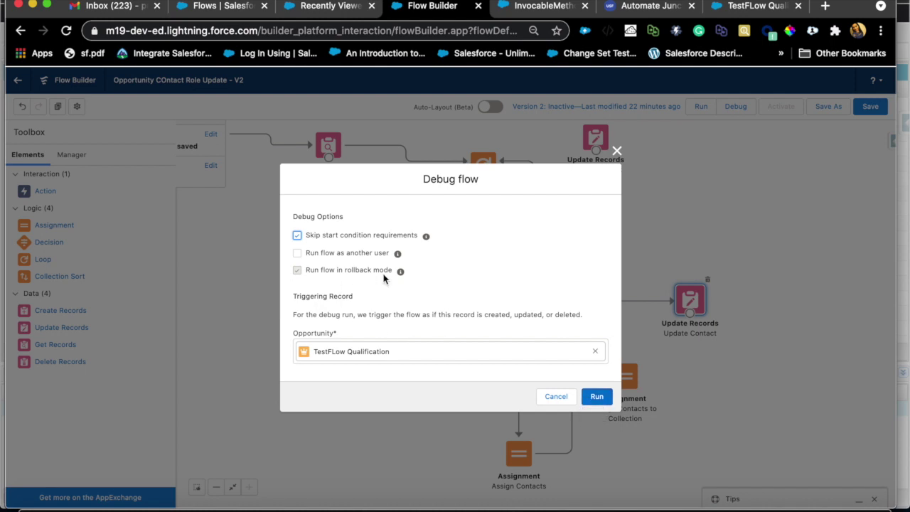
{"action": "mouse_move", "coordinate": [401, 277]}
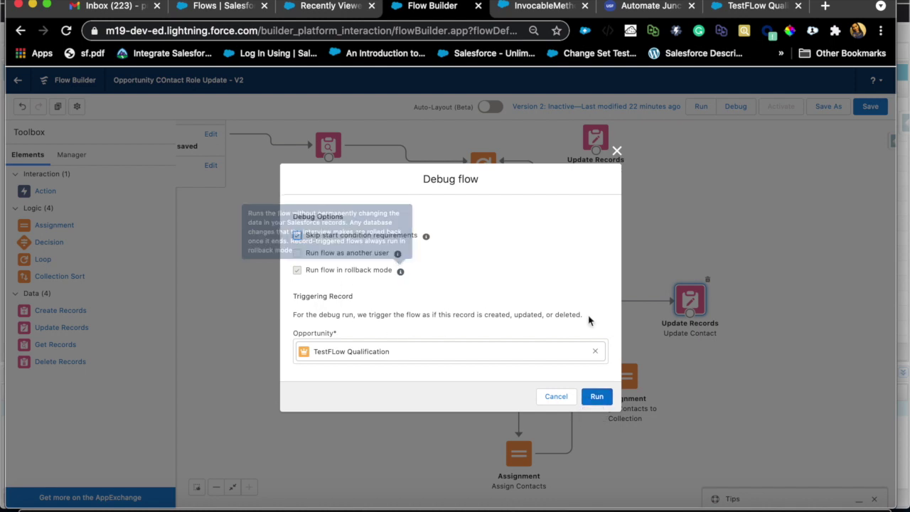
{"action": "left_click", "coordinate": [604, 401]}
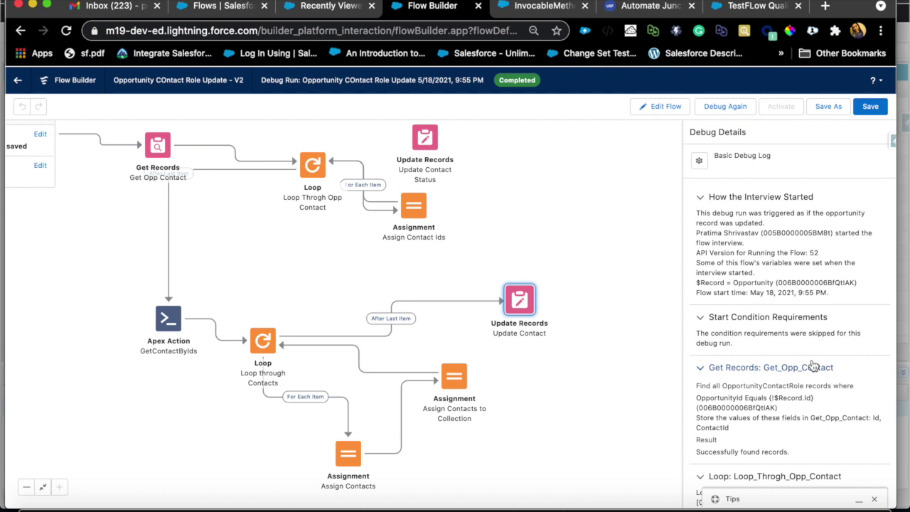
Examine how the interview started, the start condition requirements and the Get_Opp_Contact result in the debug details.
{"action": "scroll", "coordinate": [813, 366], "scroll_direction": "down", "scroll_amount": 2}
{"action": "scroll", "coordinate": [813, 366], "scroll_direction": "down", "scroll_amount": 4}
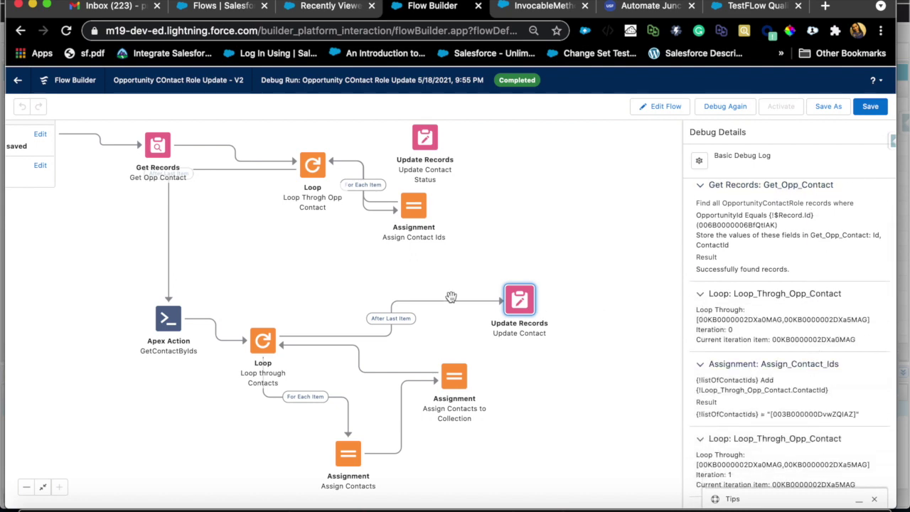
{"action": "left_click_drag", "start_coordinate": [281, 212], "coordinate": [346, 250]}
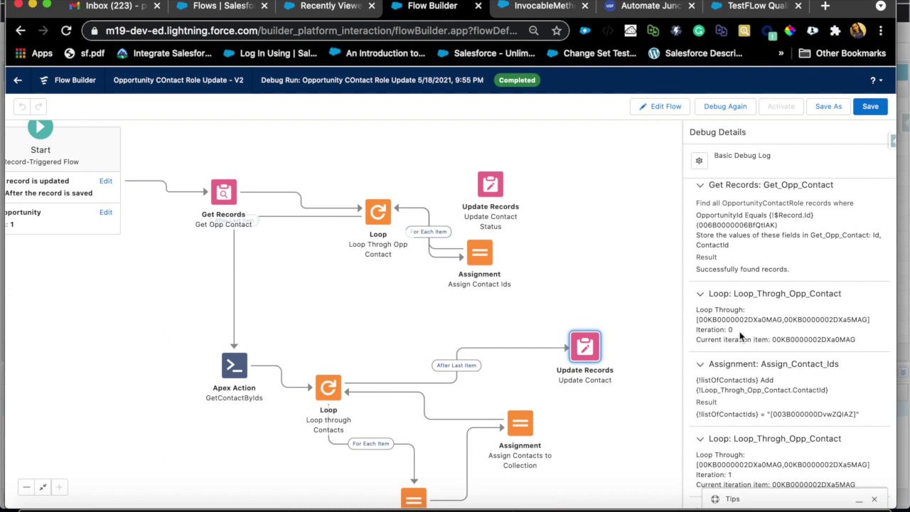
{"action": "scroll", "coordinate": [742, 338], "scroll_direction": "up", "scroll_amount": 5}
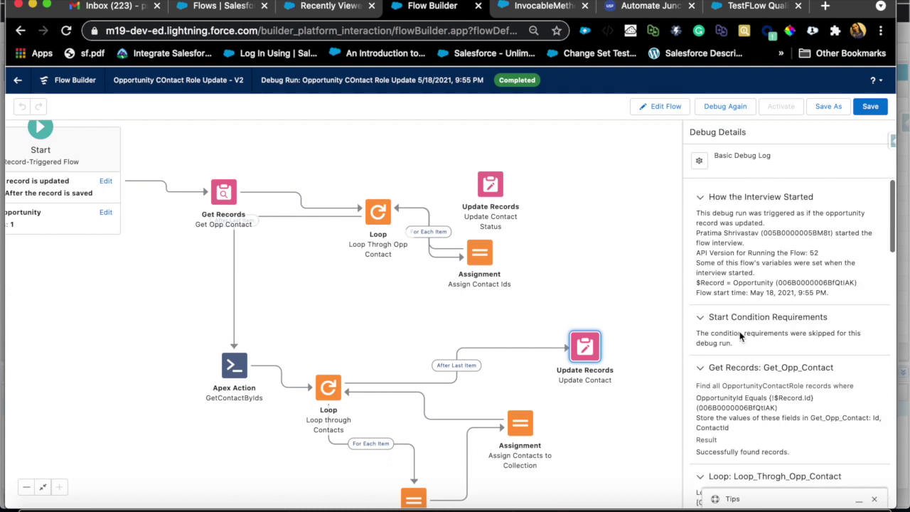
{"action": "left_click", "coordinate": [581, 290]}
{"action": "scroll", "coordinate": [779, 319], "scroll_direction": "down", "scroll_amount": 3}
{"action": "scroll", "coordinate": [787, 326], "scroll_direction": "down", "scroll_amount": 1}
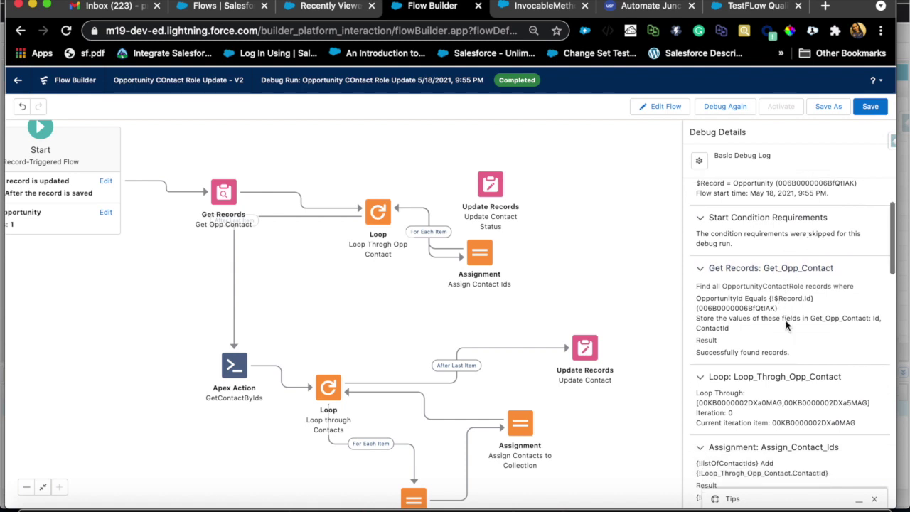
{"action": "scroll", "coordinate": [758, 288], "scroll_direction": "down", "scroll_amount": 4}
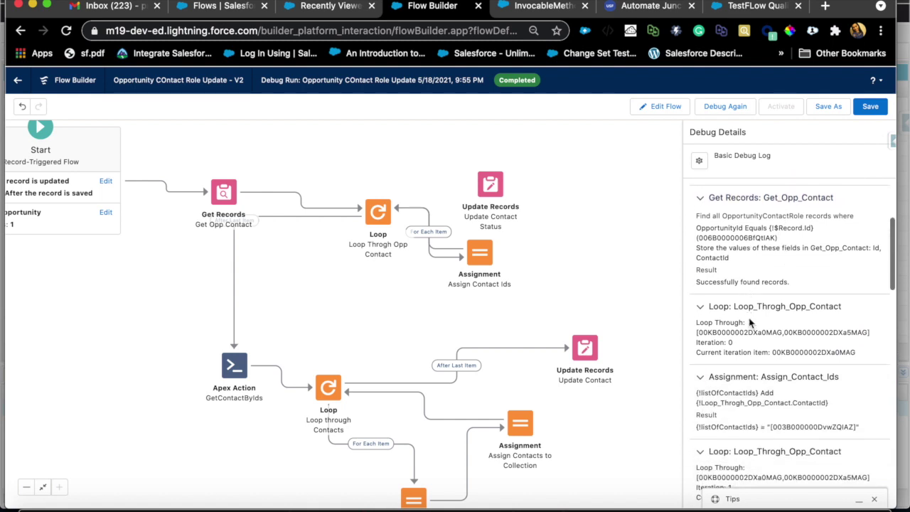
{"action": "scroll", "coordinate": [770, 292], "scroll_direction": "up", "scroll_amount": 1}
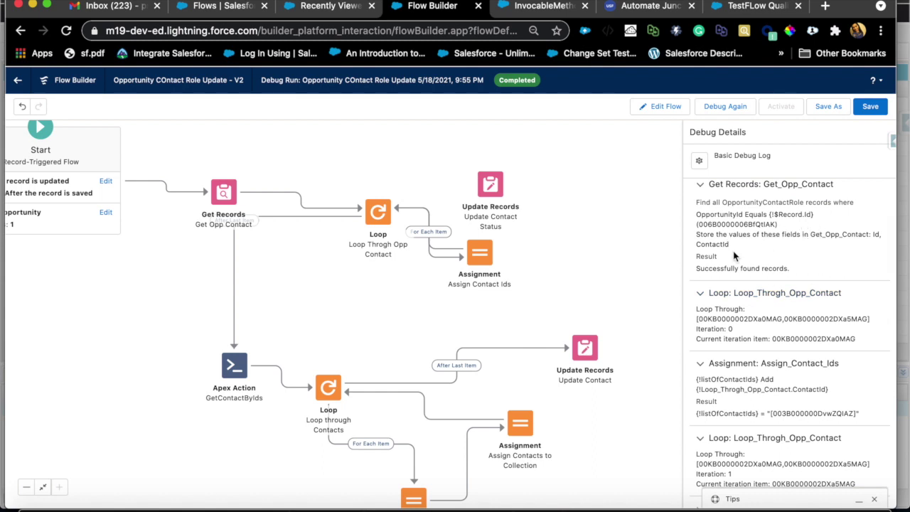
{"action": "triple_click", "coordinate": [739, 267]}
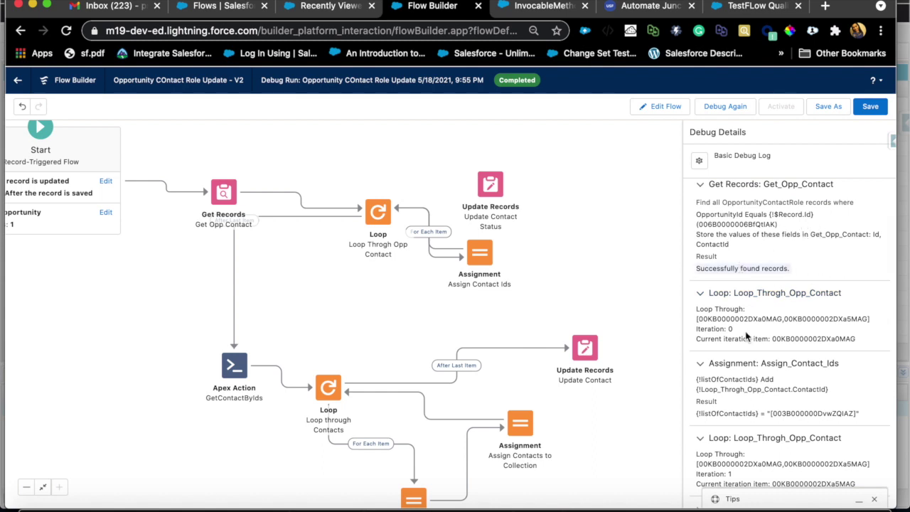
Examine the first Loop_Throgh_Opp_Contact iteration in the debug log and the Id that Assign_Contact_Ids adds to listOfContactIds.
{"action": "scroll", "coordinate": [782, 292], "scroll_direction": "down", "scroll_amount": 2}
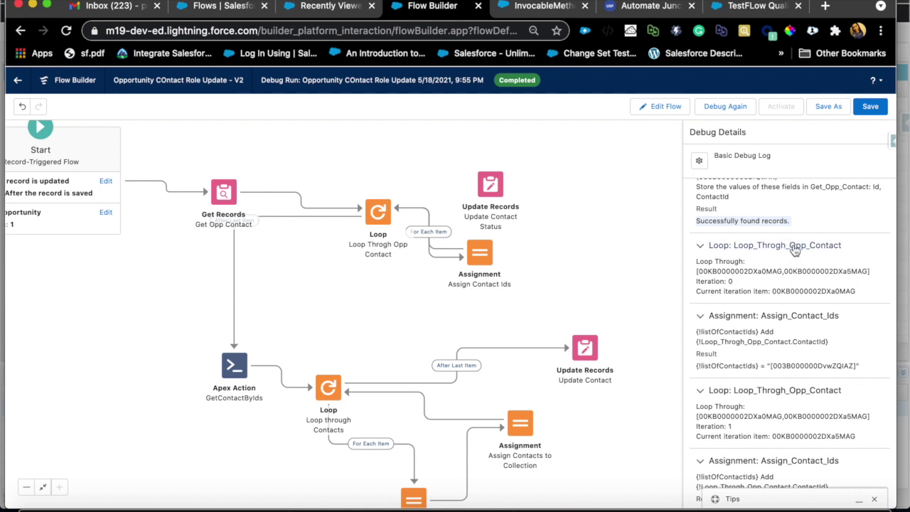
{"action": "left_click_drag", "start_coordinate": [697, 261], "coordinate": [775, 270]}
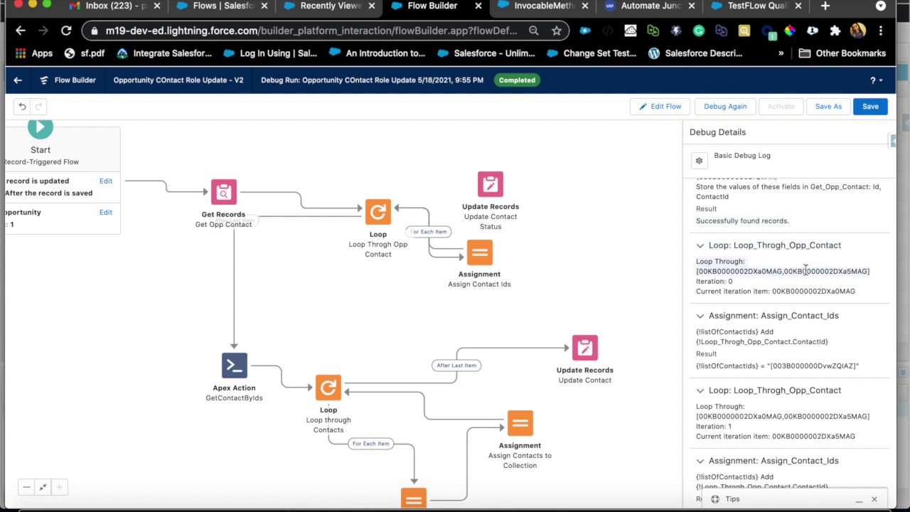
{"action": "double_click", "coordinate": [761, 270]}
{"action": "double_click", "coordinate": [809, 271]}
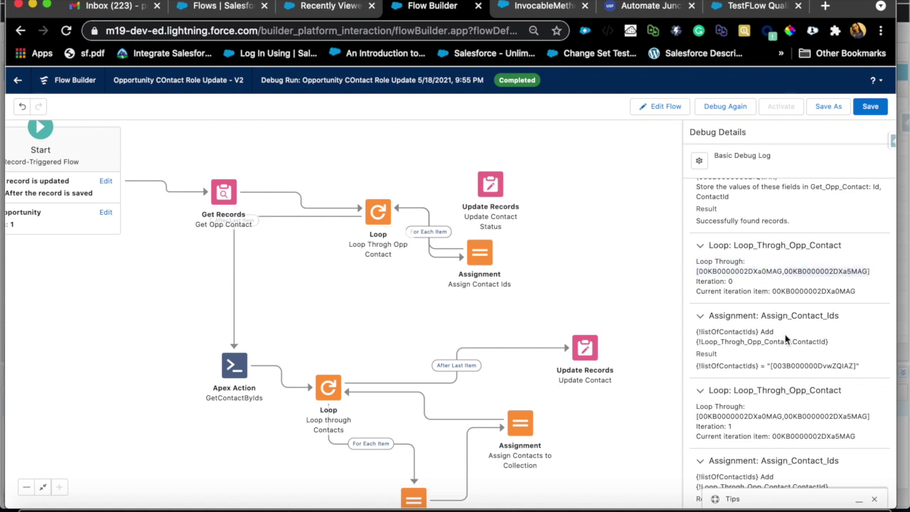
{"action": "scroll", "coordinate": [785, 339], "scroll_direction": "down", "scroll_amount": 1}
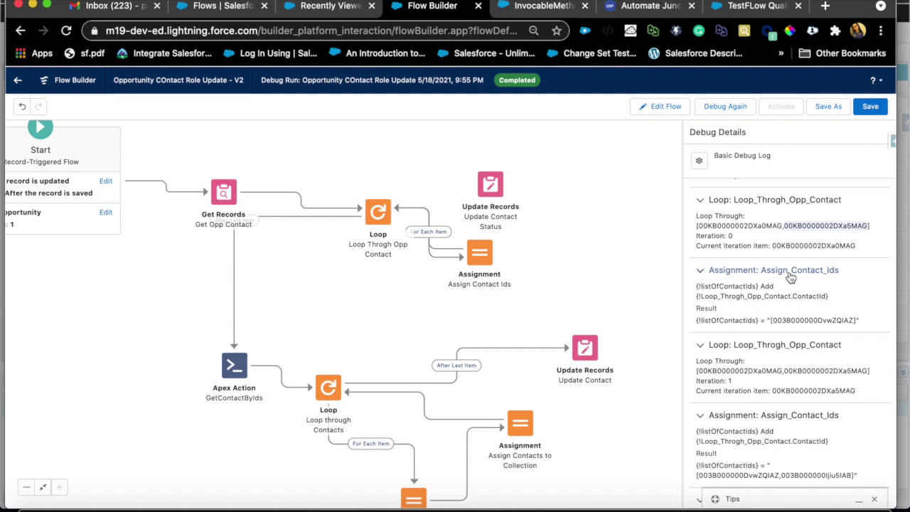
{"action": "left_click_drag", "start_coordinate": [700, 320], "coordinate": [735, 319]}
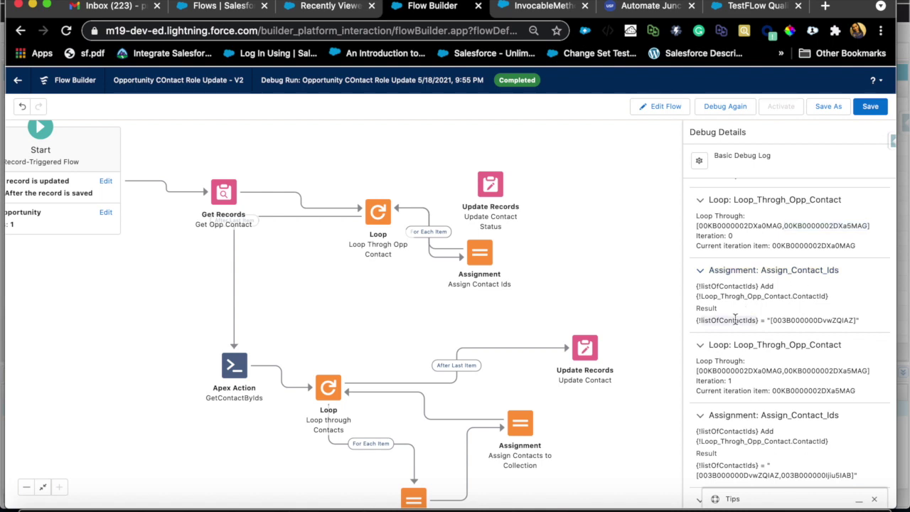
{"action": "double_click", "coordinate": [796, 320]}
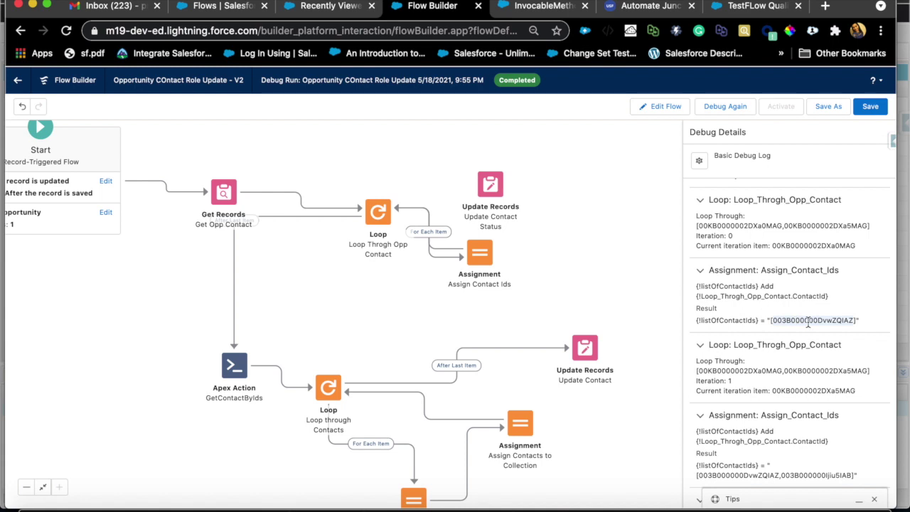
{"action": "left_click", "coordinate": [743, 320]}
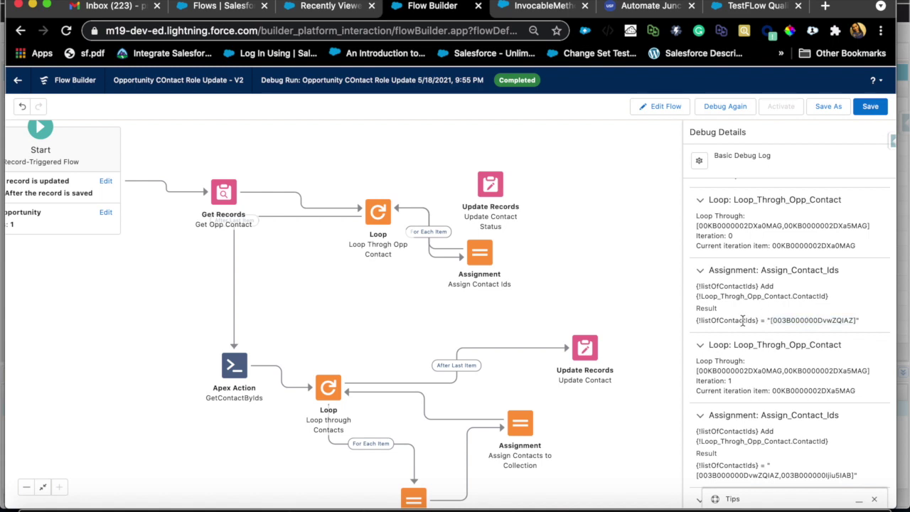
Examine the second Loop_Throgh_Opp_Contact iteration in the debug log and the Ids collected in listOfContactIds before the loop ends.
{"action": "scroll", "coordinate": [766, 377], "scroll_direction": "down", "scroll_amount": 1}
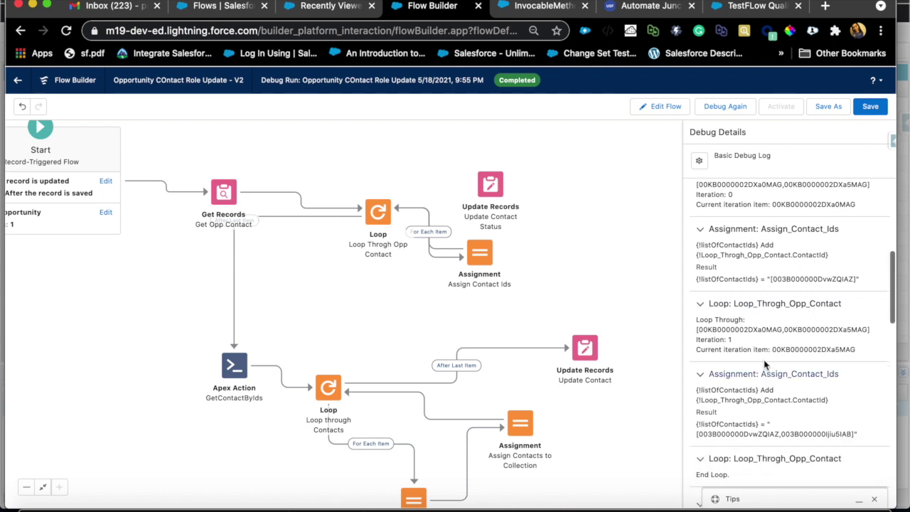
{"action": "double_click", "coordinate": [823, 328]}
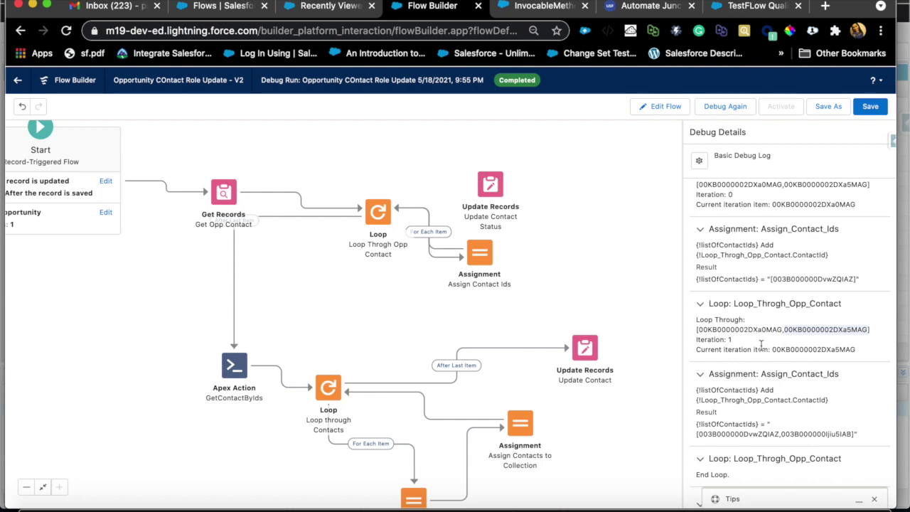
{"action": "scroll", "coordinate": [761, 345], "scroll_direction": "down", "scroll_amount": 1}
{"action": "scroll", "coordinate": [745, 326], "scroll_direction": "up", "scroll_amount": 2}
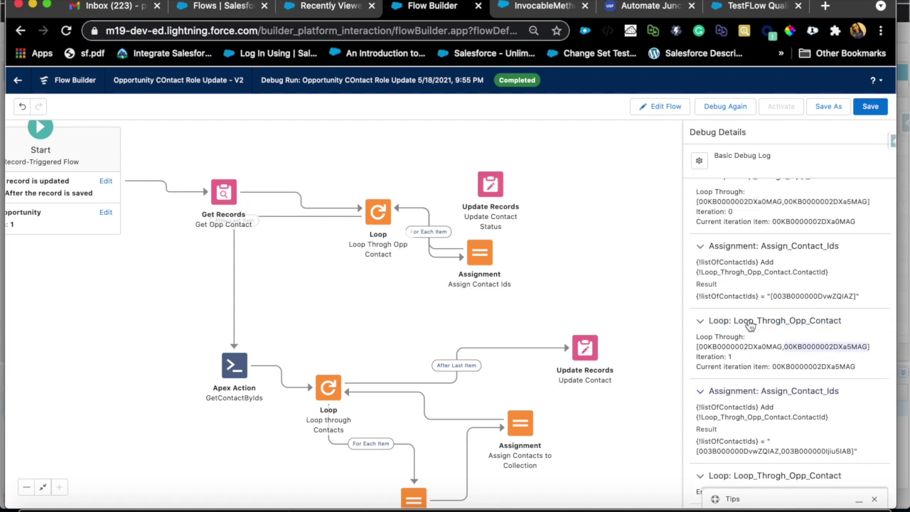
{"action": "scroll", "coordinate": [748, 344], "scroll_direction": "down", "scroll_amount": 4}
{"action": "scroll", "coordinate": [749, 348], "scroll_direction": "down", "scroll_amount": 1}
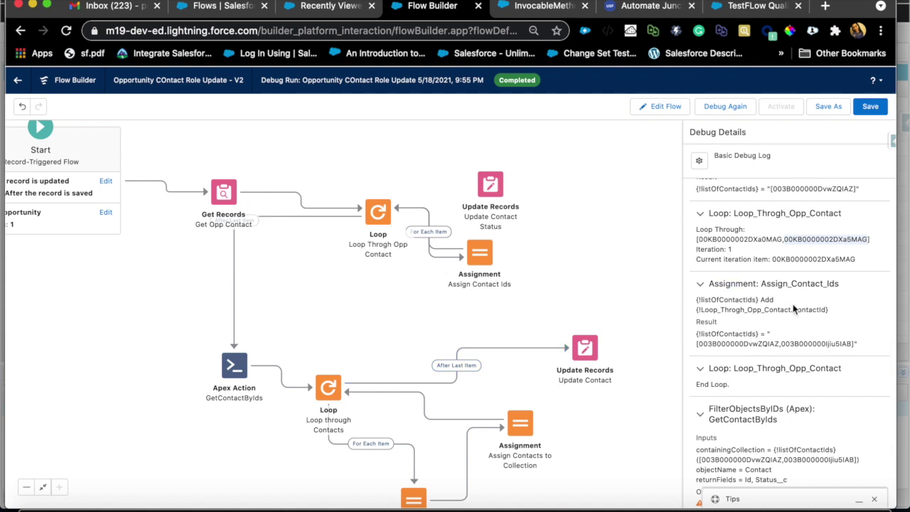
{"action": "scroll", "coordinate": [811, 342], "scroll_direction": "up", "scroll_amount": 1}
{"action": "scroll", "coordinate": [810, 346], "scroll_direction": "down", "scroll_amount": 2}
{"action": "scroll", "coordinate": [809, 346], "scroll_direction": "down", "scroll_amount": 3}
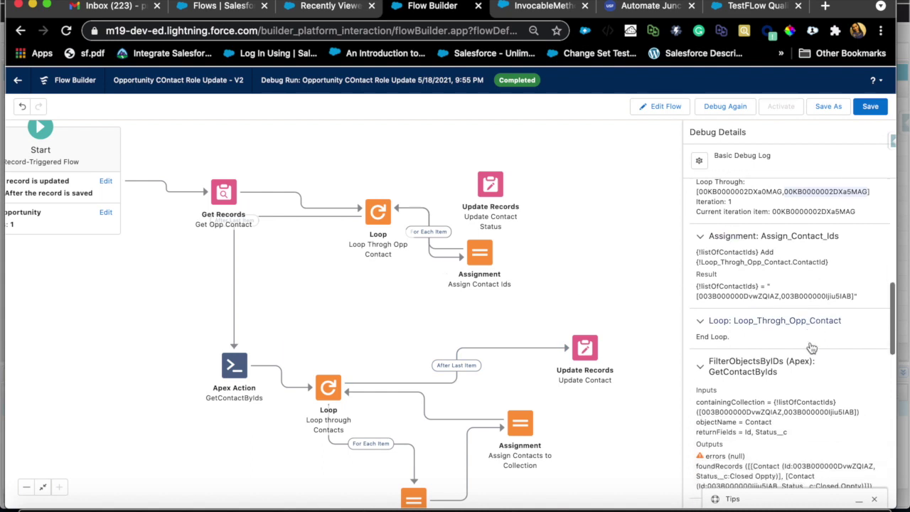
{"action": "scroll", "coordinate": [806, 331], "scroll_direction": "up", "scroll_amount": 3}
{"action": "scroll", "coordinate": [758, 315], "scroll_direction": "down", "scroll_amount": 1}
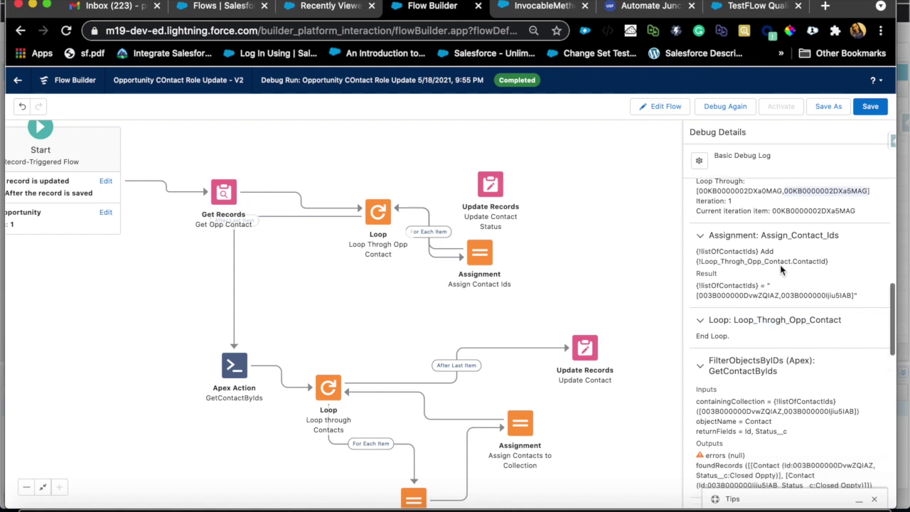
{"action": "left_click", "coordinate": [758, 293]}
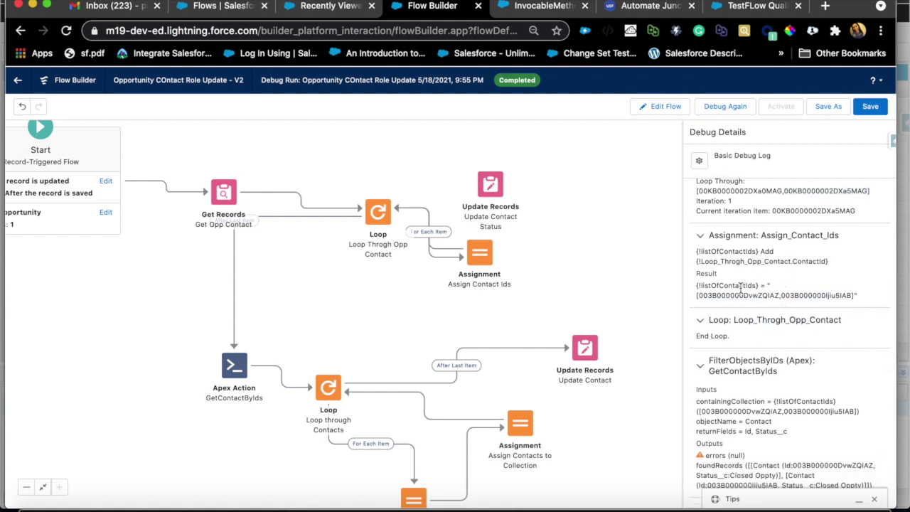
Examine the inputs and outputs of the FilterObjectsByIDs action GetContactByIds in the debug log.
{"action": "scroll", "coordinate": [740, 299], "scroll_direction": "down", "scroll_amount": 2}
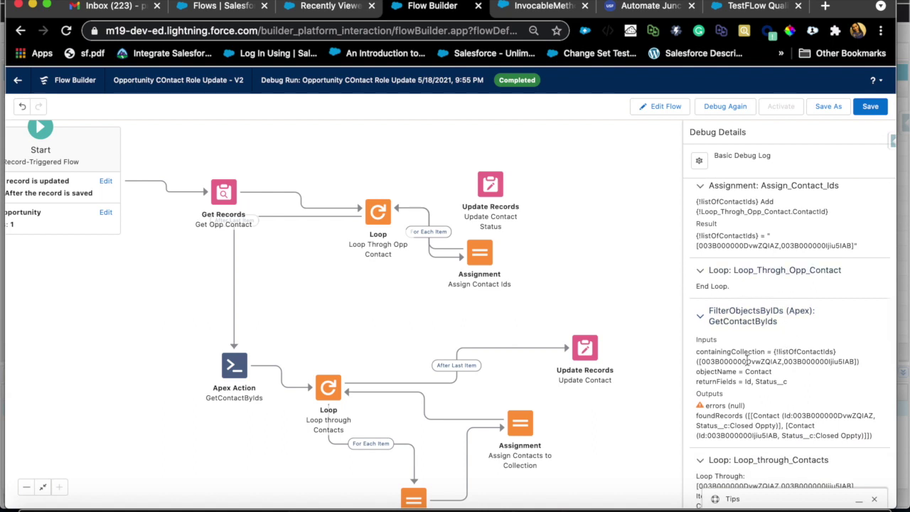
{"action": "scroll", "coordinate": [748, 360], "scroll_direction": "down", "scroll_amount": 2}
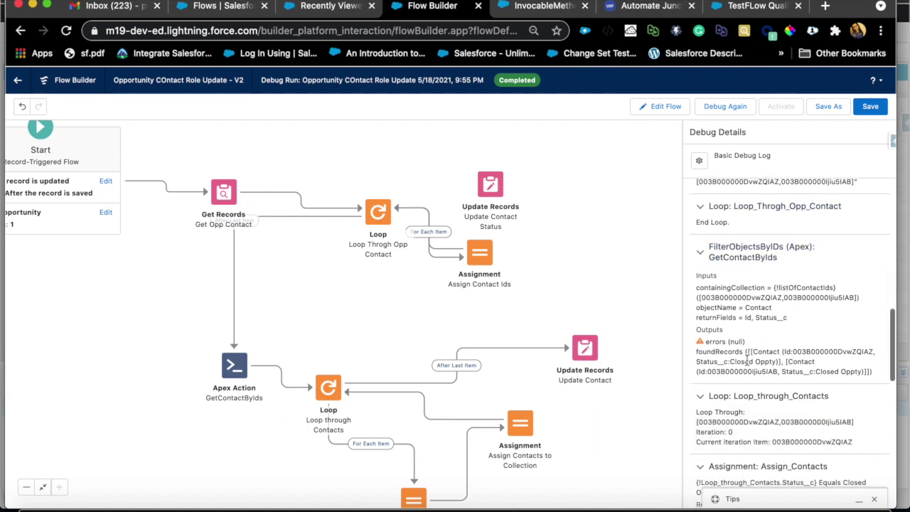
{"action": "triple_click", "coordinate": [791, 288]}
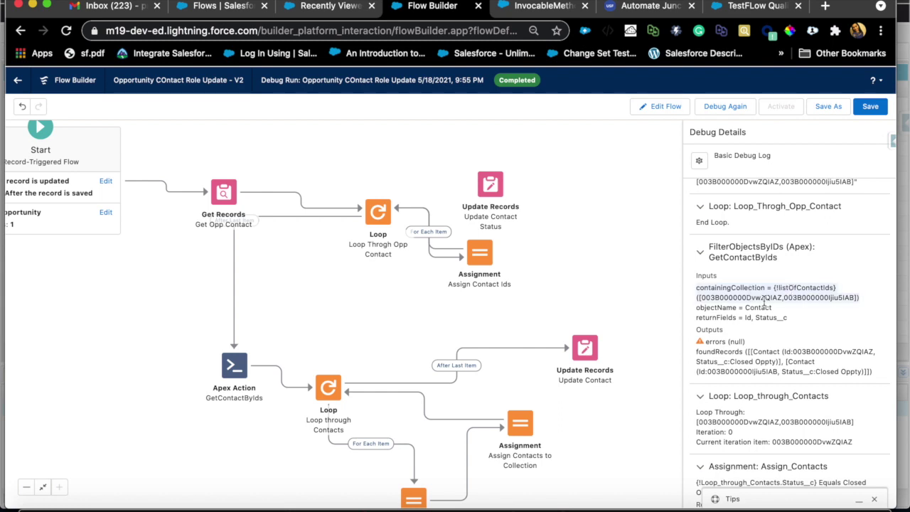
{"action": "scroll", "coordinate": [777, 311], "scroll_direction": "down", "scroll_amount": 1}
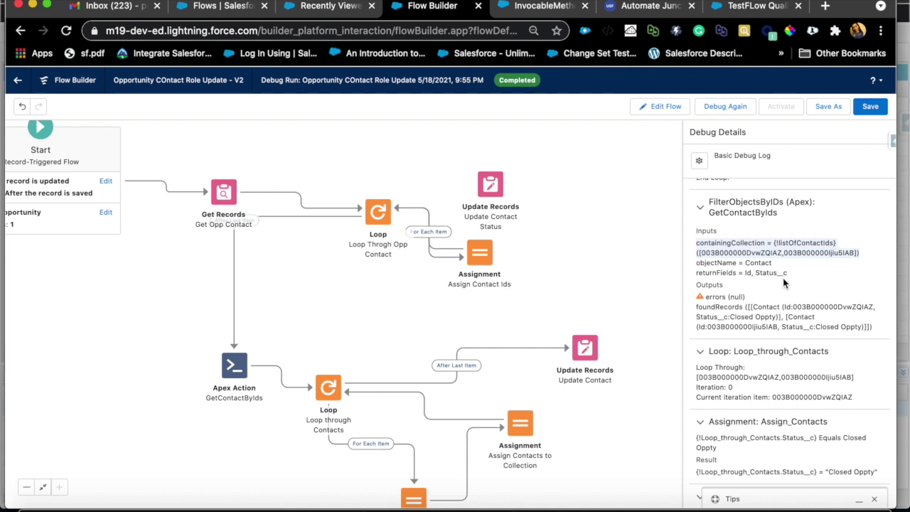
{"action": "scroll", "coordinate": [778, 327], "scroll_direction": "down", "scroll_amount": 1}
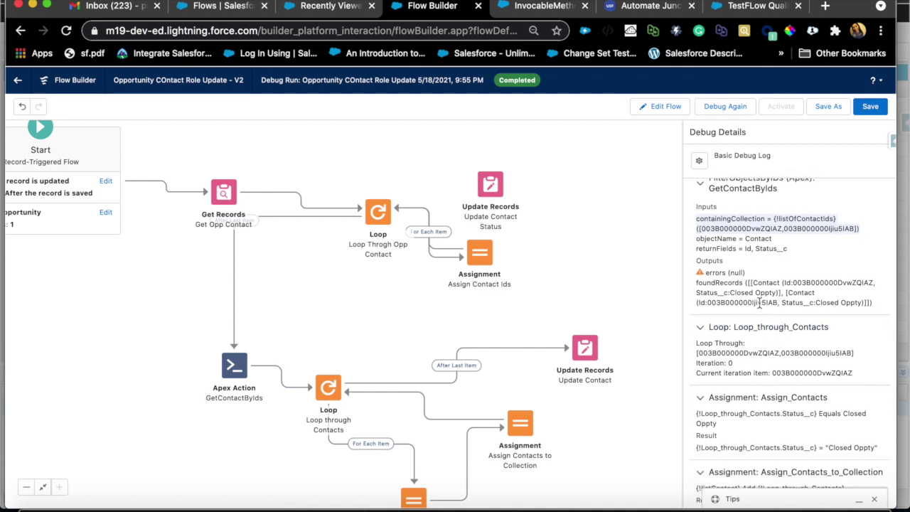
Examine the first Loop_through_Contacts iteration in the debug log, including the Assign_Contacts status assignment and the contact added to listContact.
{"action": "scroll", "coordinate": [759, 304], "scroll_direction": "down", "scroll_amount": 3}
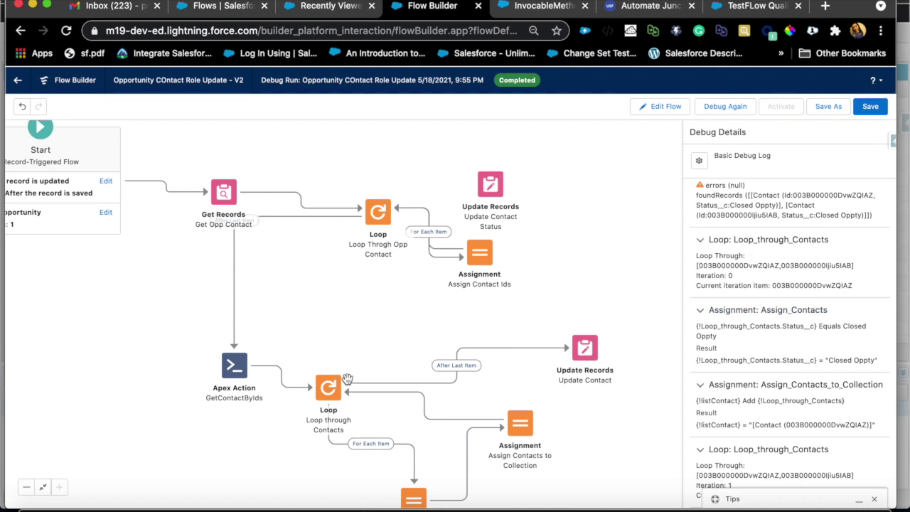
{"action": "double_click", "coordinate": [736, 265]}
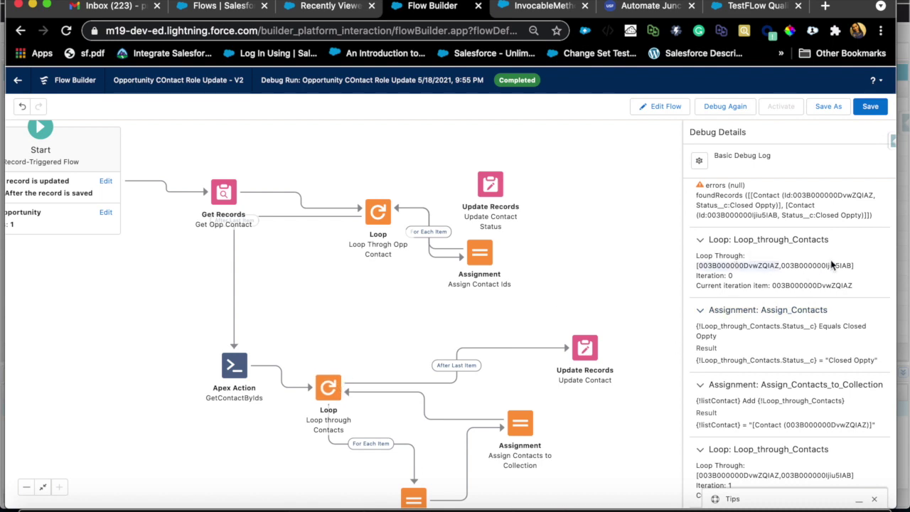
{"action": "double_click", "coordinate": [810, 285]}
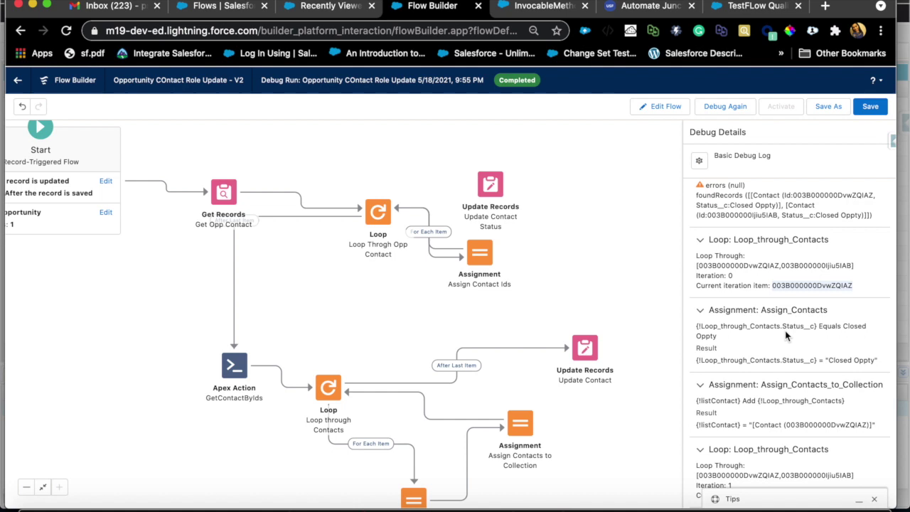
{"action": "scroll", "coordinate": [789, 287], "scroll_direction": "down", "scroll_amount": 1}
{"action": "scroll", "coordinate": [800, 311], "scroll_direction": "down", "scroll_amount": 1}
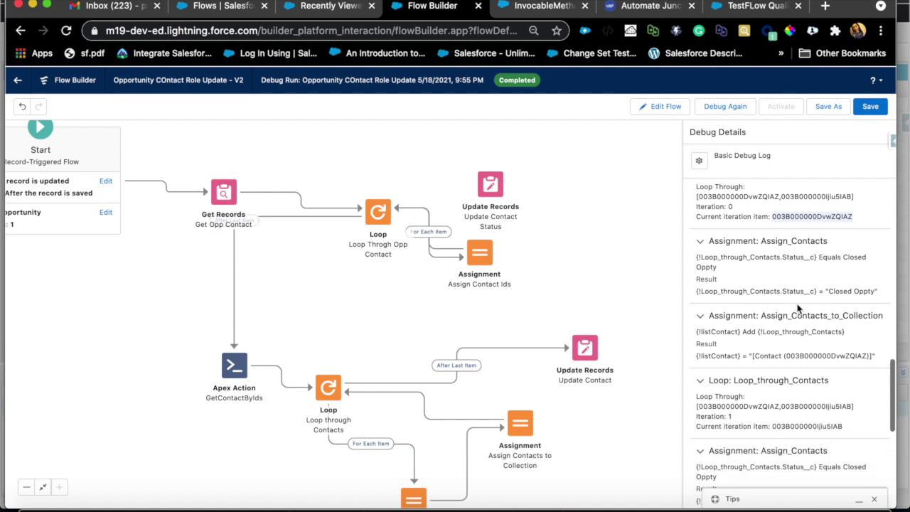
{"action": "double_click", "coordinate": [746, 292]}
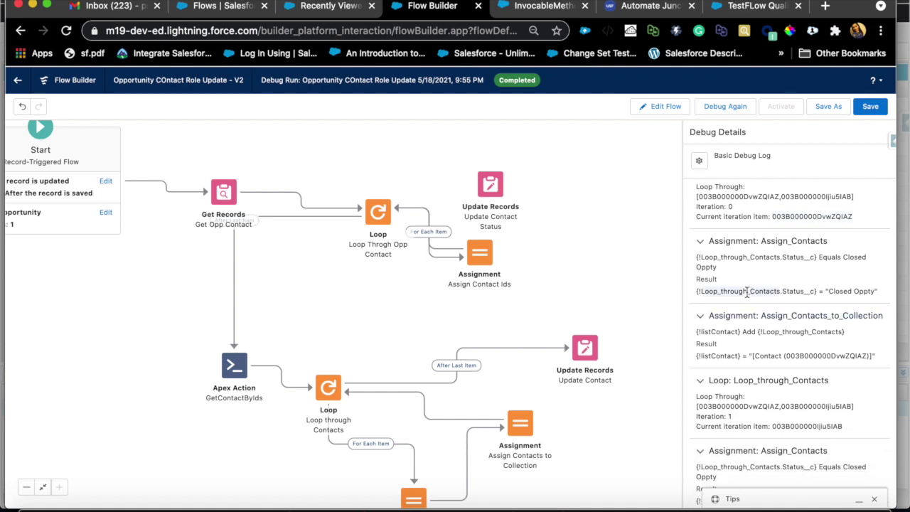
{"action": "scroll", "coordinate": [863, 286], "scroll_direction": "down", "scroll_amount": 2}
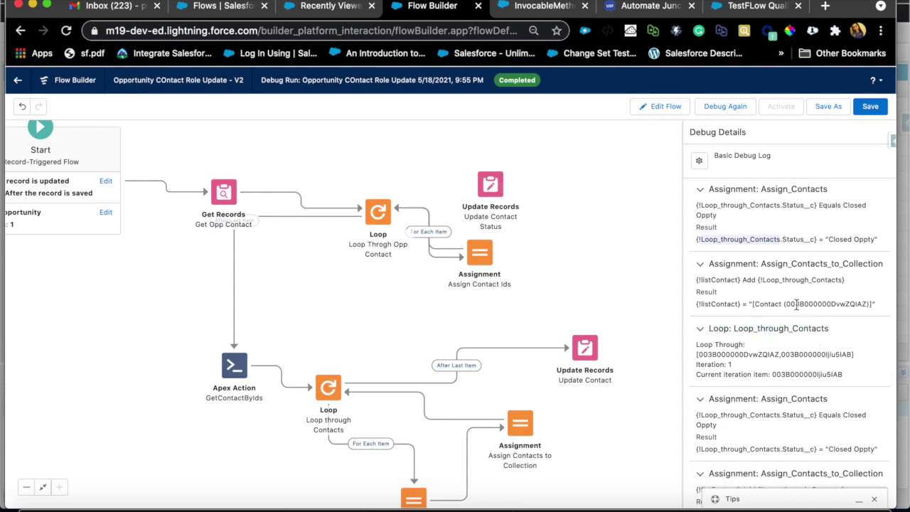
Examine the second Loop_through_Contacts iteration in the debug log and the contacts collected in listContact up to the loop's end.
{"action": "scroll", "coordinate": [767, 376], "scroll_direction": "down", "scroll_amount": 2}
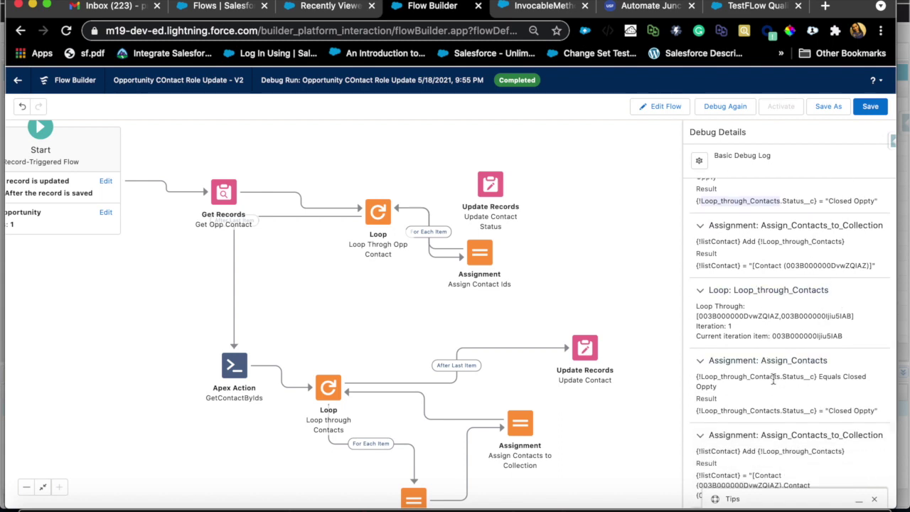
{"action": "scroll", "coordinate": [774, 381], "scroll_direction": "down", "scroll_amount": 1}
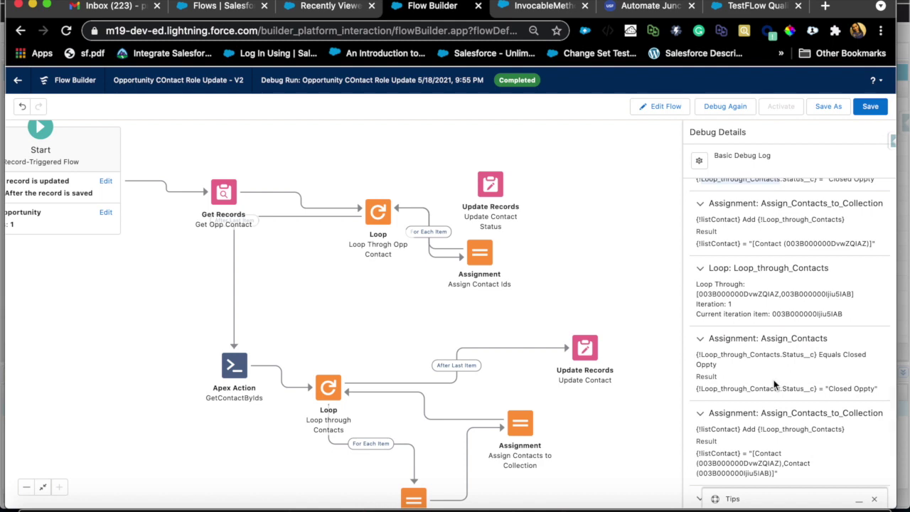
{"action": "scroll", "coordinate": [773, 384], "scroll_direction": "down", "scroll_amount": 4}
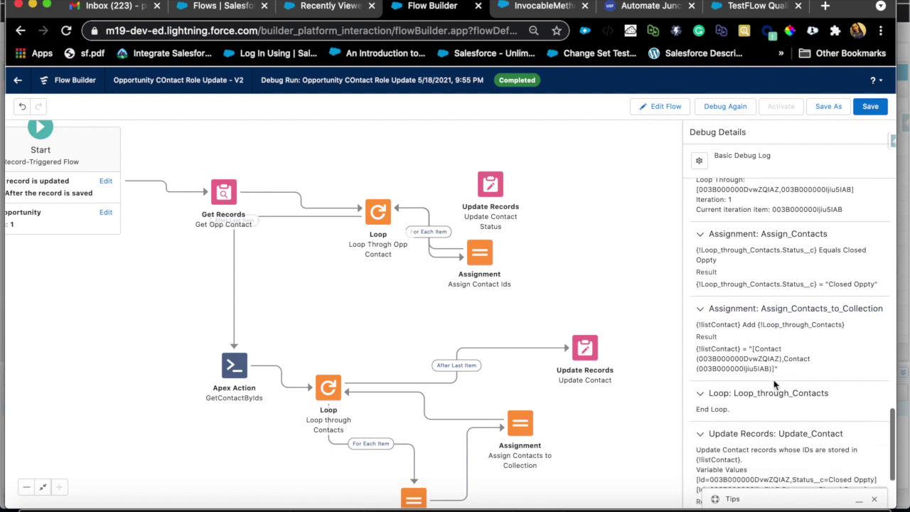
{"action": "scroll", "coordinate": [759, 380], "scroll_direction": "down", "scroll_amount": 2}
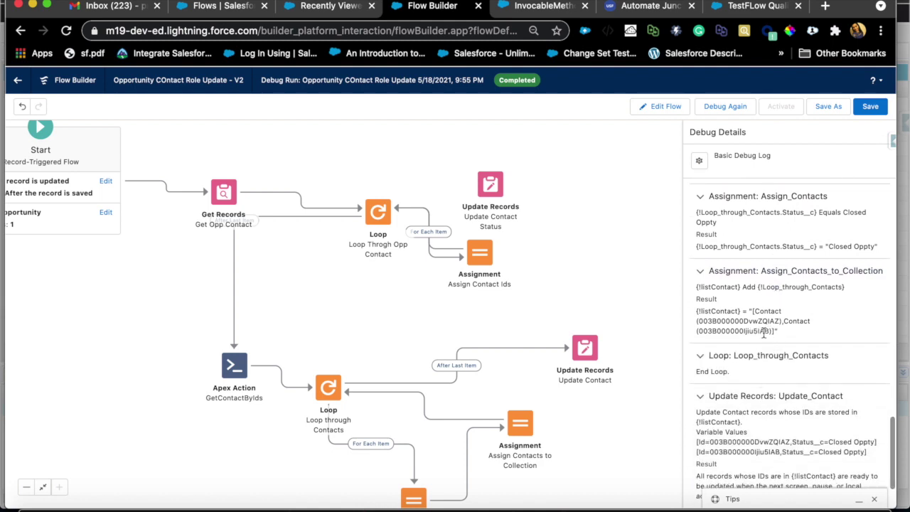
{"action": "double_click", "coordinate": [764, 331]}
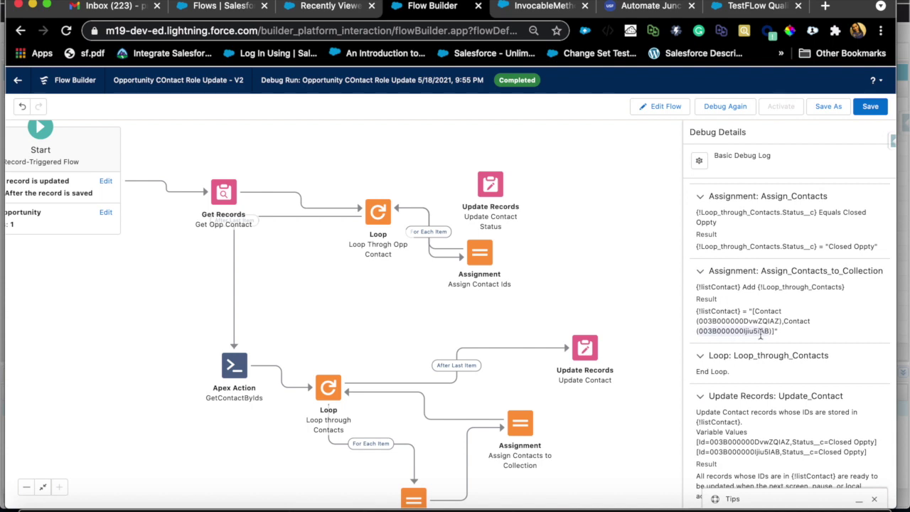
{"action": "scroll", "coordinate": [765, 321], "scroll_direction": "down", "scroll_amount": 1}
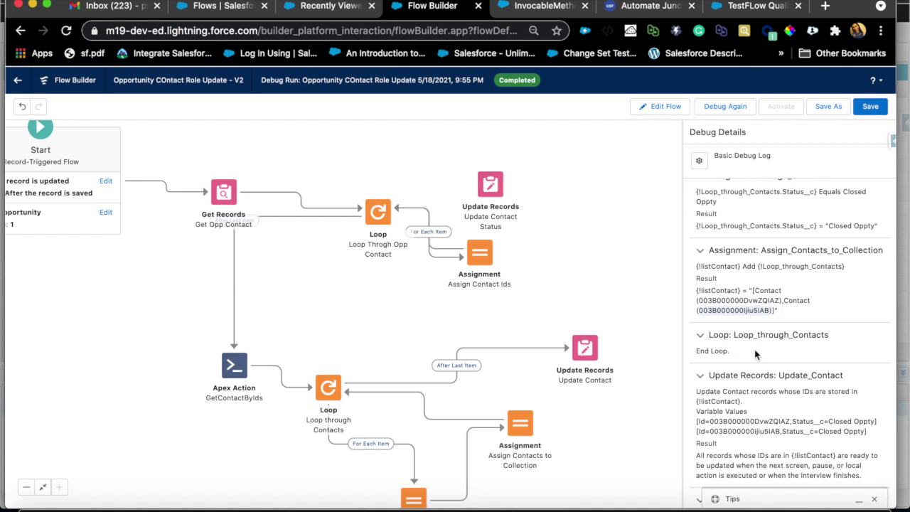
Examine the Update_Contact and Rollback entries in the debug log, and return to how the interview started.
{"action": "scroll", "coordinate": [756, 352], "scroll_direction": "down", "scroll_amount": 3}
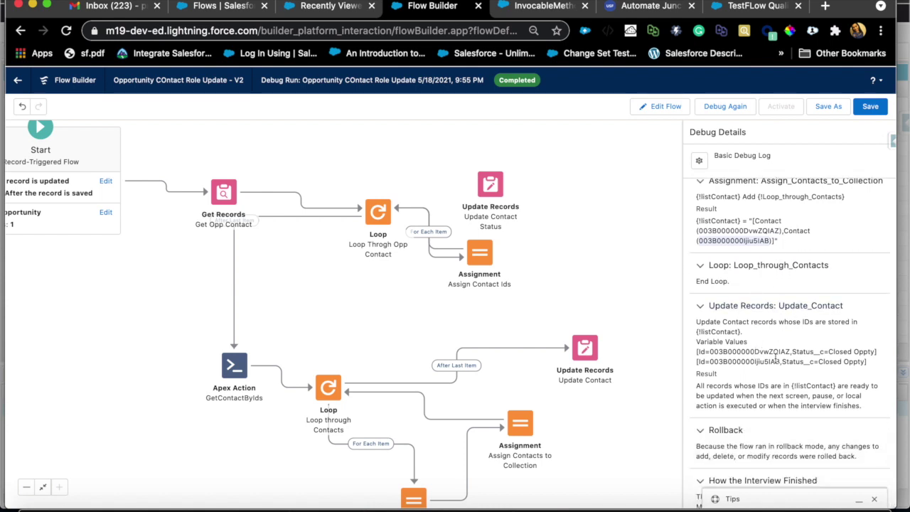
{"action": "scroll", "coordinate": [776, 360], "scroll_direction": "down", "scroll_amount": 1}
{"action": "left_click", "coordinate": [756, 313]}
{"action": "triple_click", "coordinate": [757, 314]}
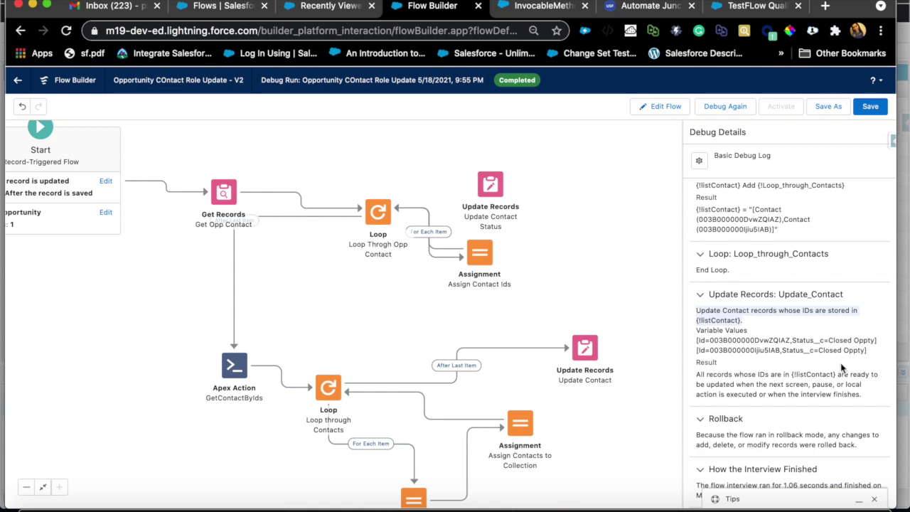
{"action": "left_click", "coordinate": [749, 444]}
{"action": "double_click", "coordinate": [749, 444]}
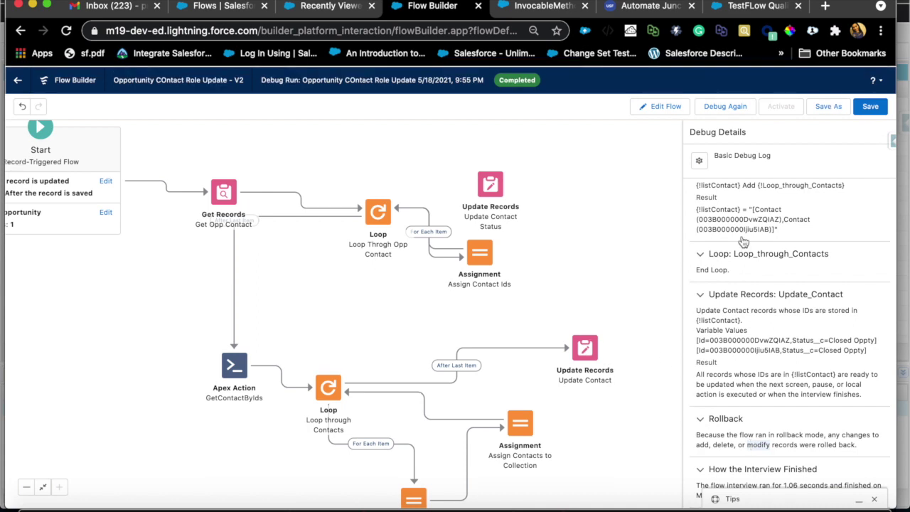
{"action": "scroll", "coordinate": [791, 340], "scroll_direction": "up", "scroll_amount": 10}
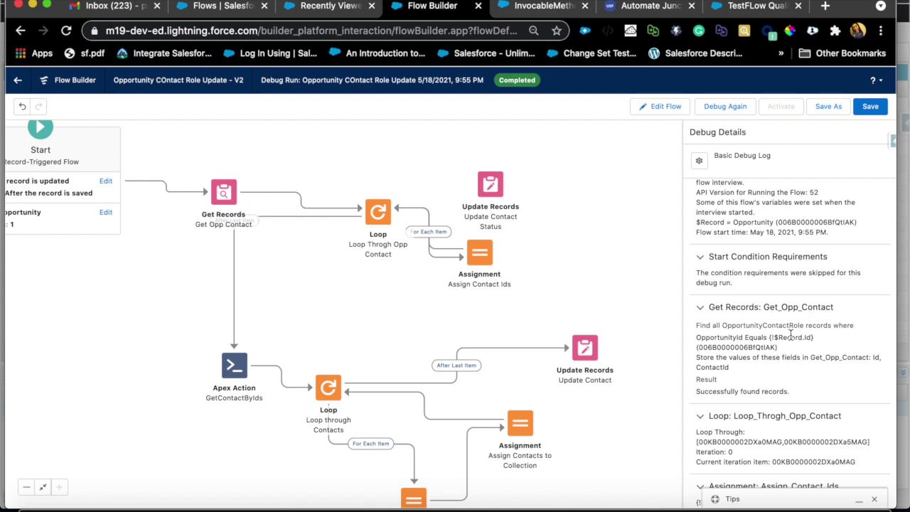
{"action": "scroll", "coordinate": [790, 334], "scroll_direction": "up", "scroll_amount": 2}
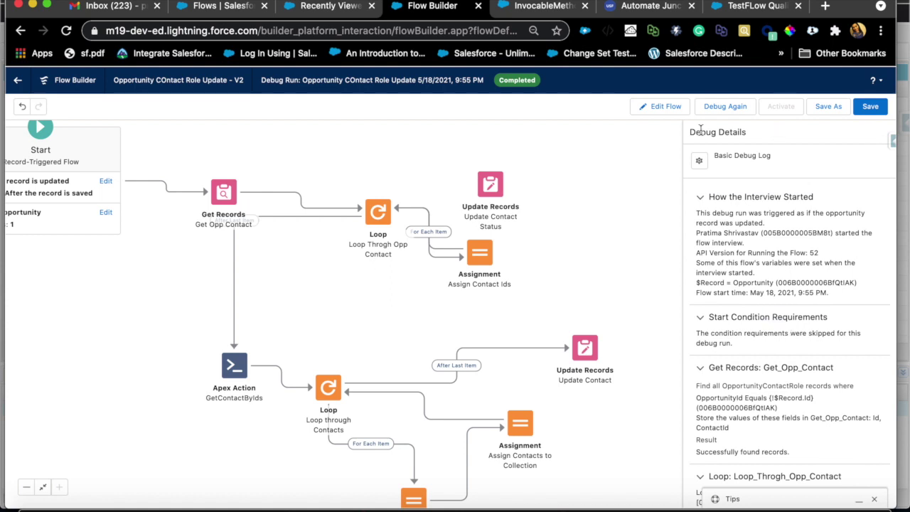
Switch to the UnofficialSF article on automating junction updates with GetChildCollection and GetLookupCollection.
{"action": "left_click", "coordinate": [315, 7]}
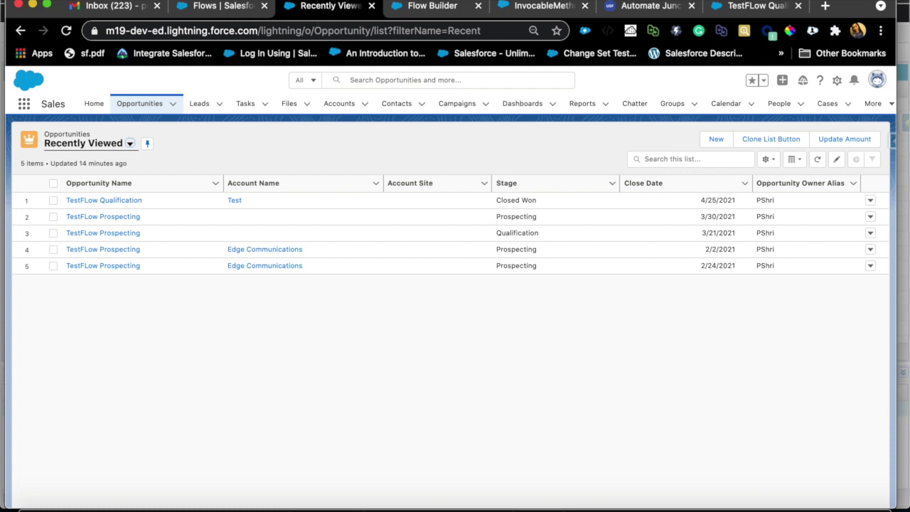
{"action": "left_click", "coordinate": [611, 8]}
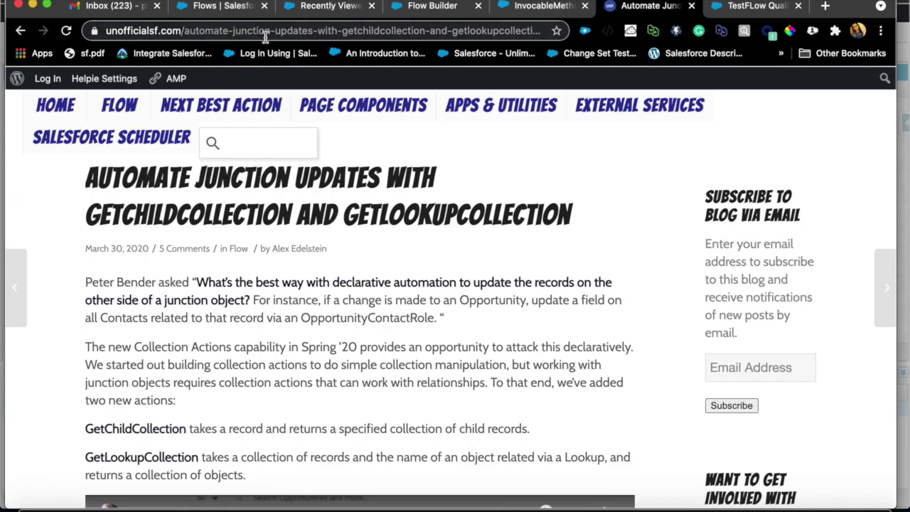